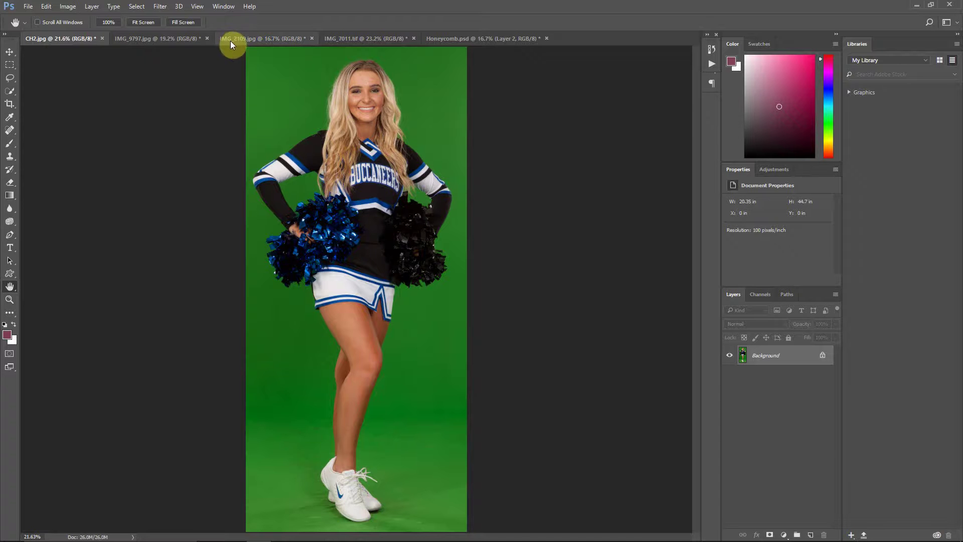
Extract the young football player in IMG_7011.tif from the green screen with EZ Green Screen 5 and apply the result
{"action": "left_click", "coordinate": [351, 39]}
{"action": "left_click", "coordinate": [442, 39]}
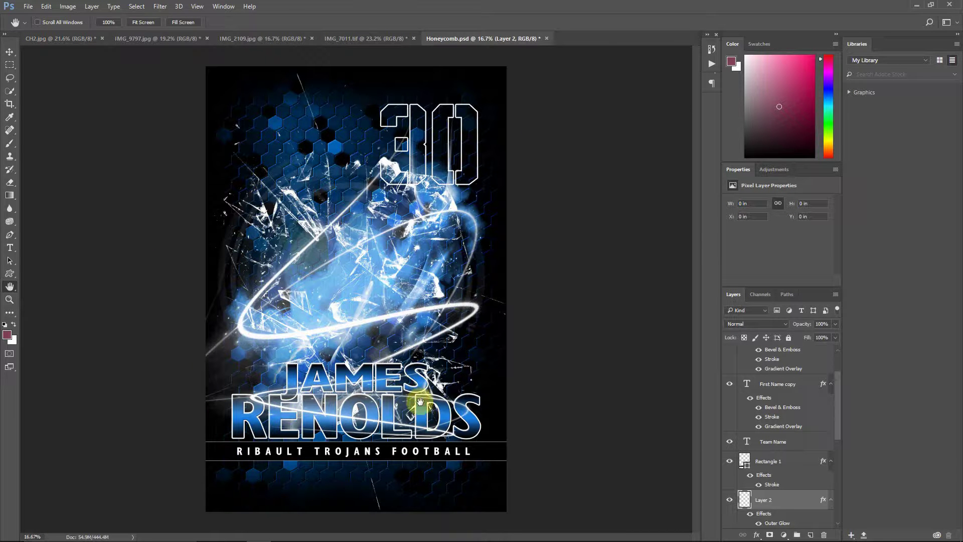
{"action": "left_click", "coordinate": [353, 40]}
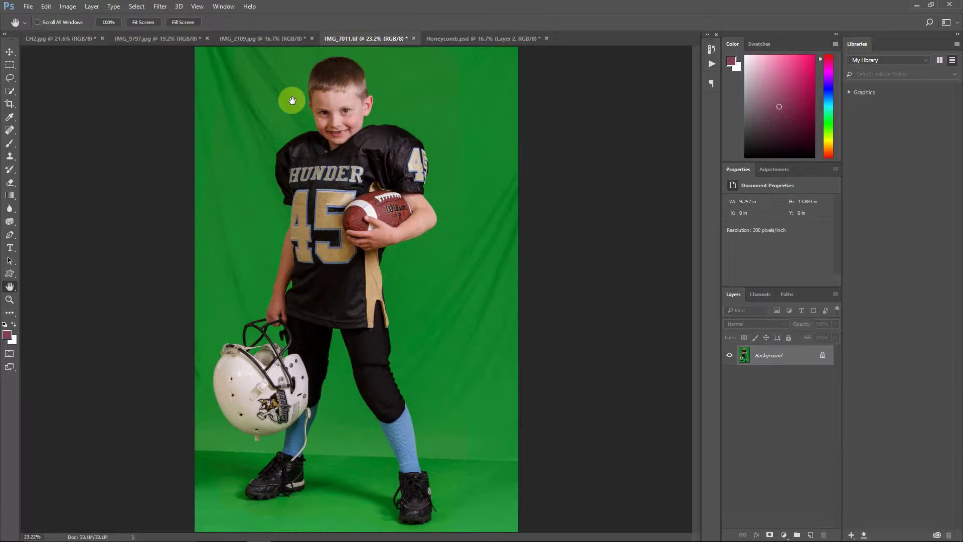
{"action": "left_click", "coordinate": [160, 7]}
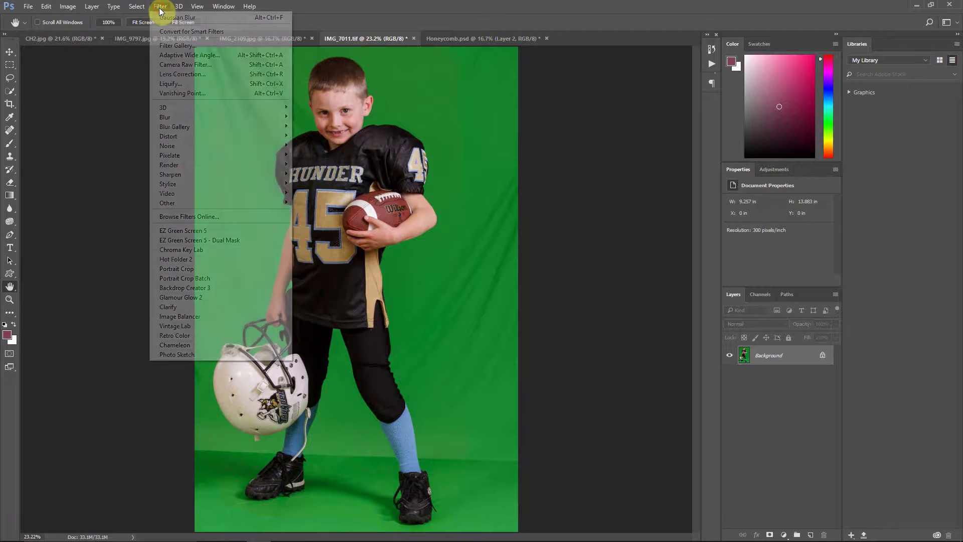
{"action": "left_click", "coordinate": [170, 231]}
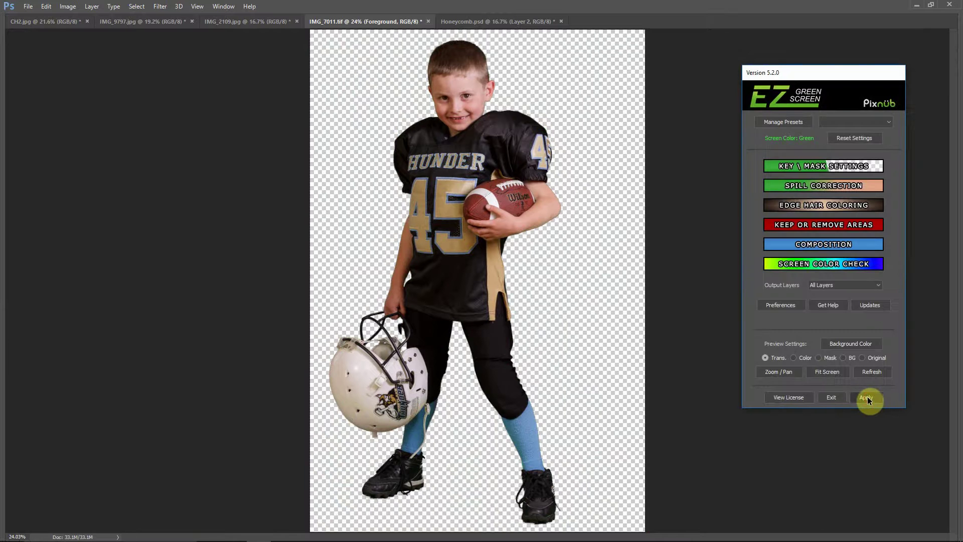
{"action": "left_click", "coordinate": [866, 398]}
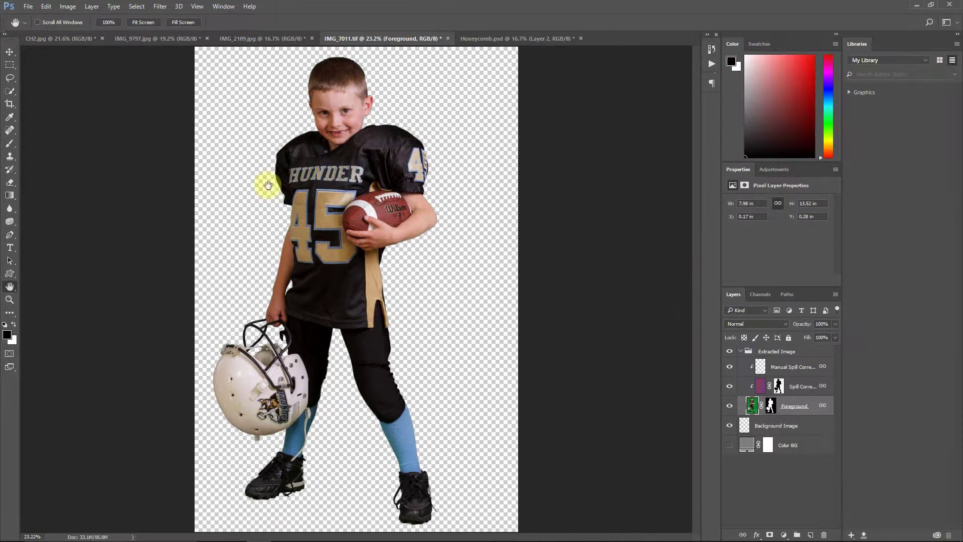
Copy the entire cut-out player image, paste it into Layer 2 of Honeycomb.psd and move it slightly lower on the poster
{"action": "key", "text": "ctrl+a"}
{"action": "left_click", "coordinate": [522, 40]}
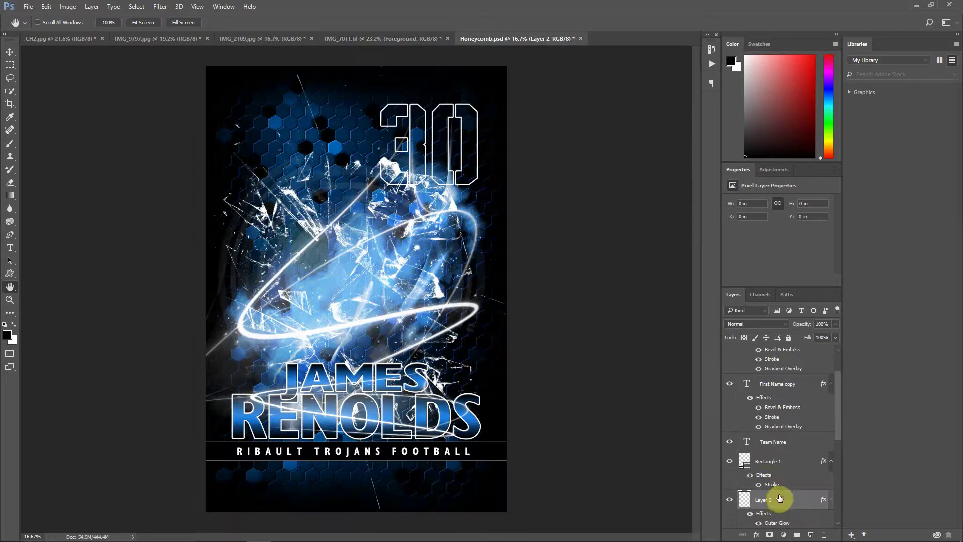
{"action": "key", "text": "ctrl+v"}
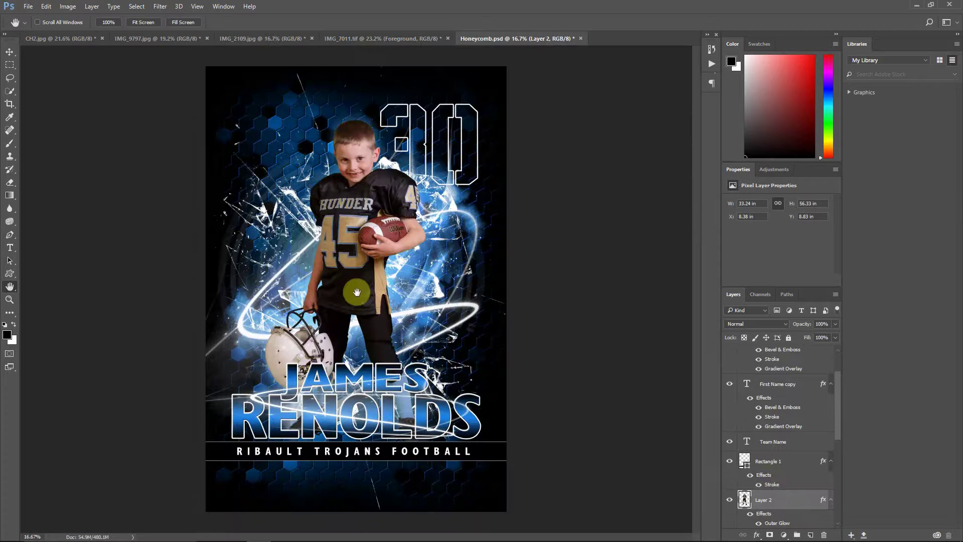
{"action": "left_click", "coordinate": [9, 53]}
{"action": "left_click_drag", "start_coordinate": [307, 200], "coordinate": [315, 224]}
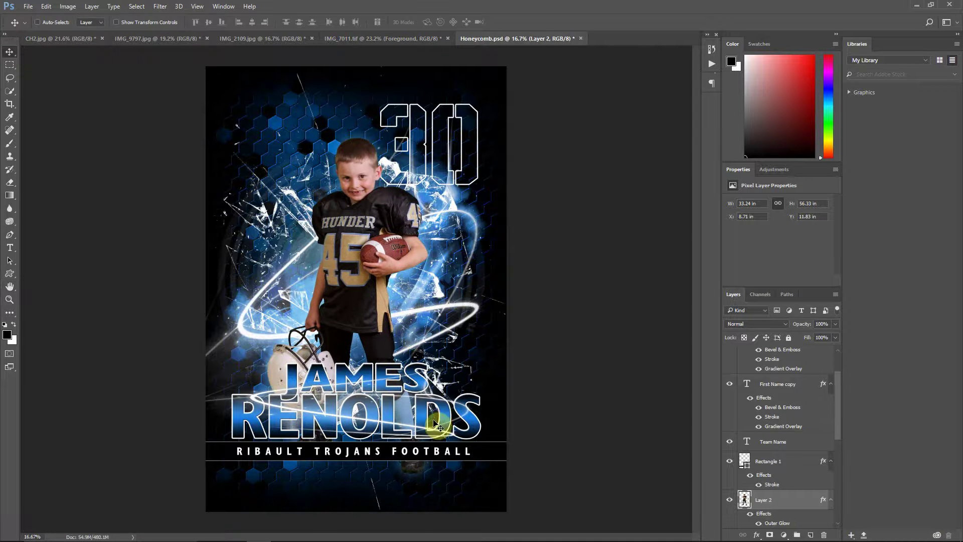
{"action": "left_click_drag", "start_coordinate": [348, 341], "coordinate": [346, 343]}
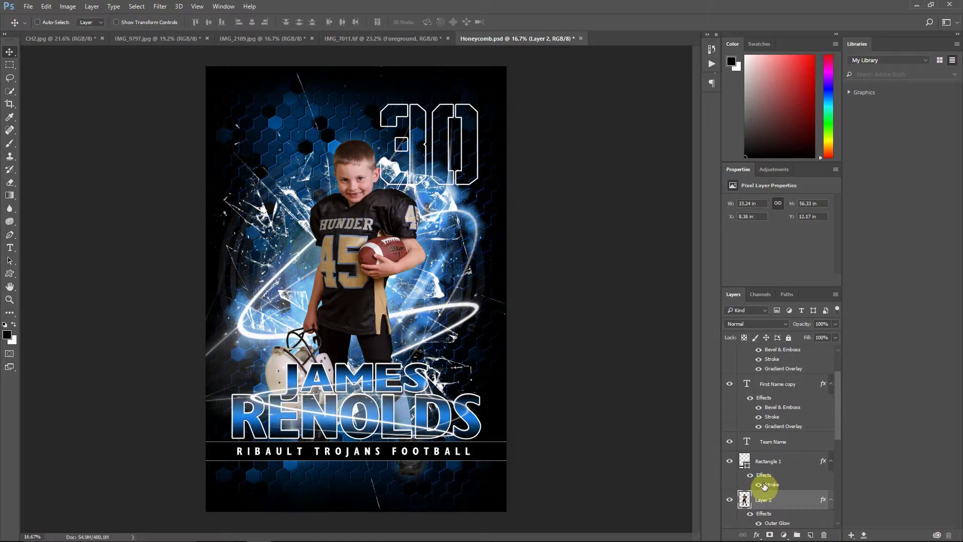
Hide Layer 2's effects, and roll Honeycomb.psd back to the Clear state in its history
{"action": "left_click", "coordinate": [751, 513]}
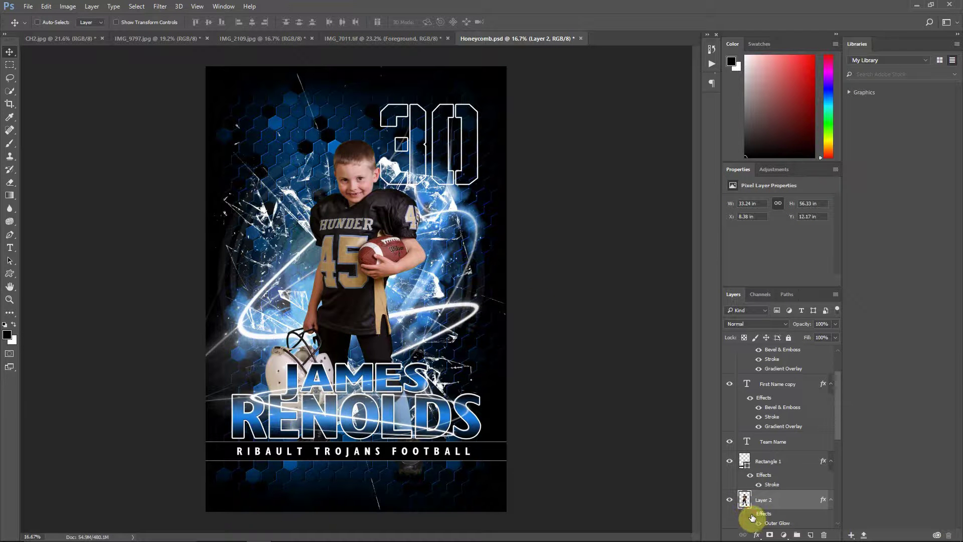
{"action": "scroll", "coordinate": [755, 496], "scroll_direction": "down", "scroll_amount": 1}
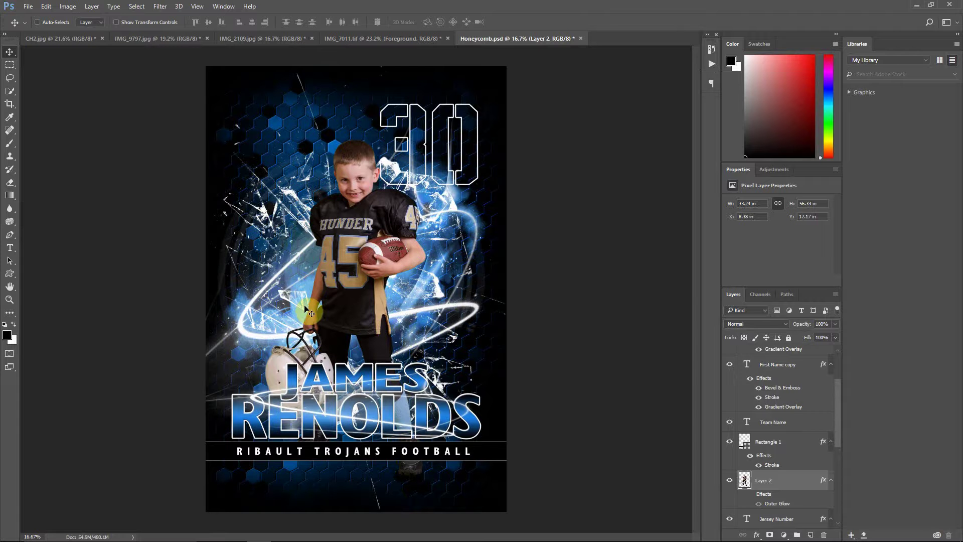
{"action": "left_click", "coordinate": [712, 49]}
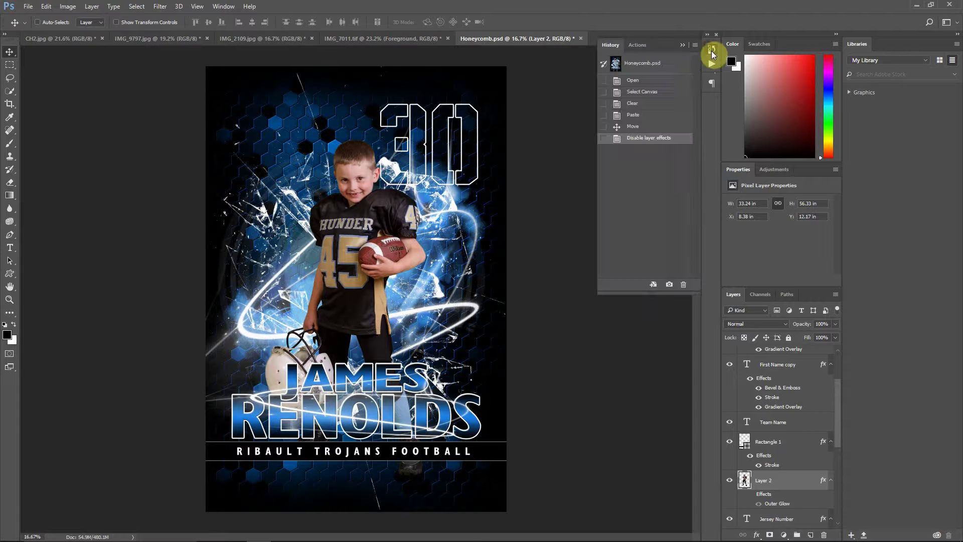
{"action": "left_click", "coordinate": [643, 126]}
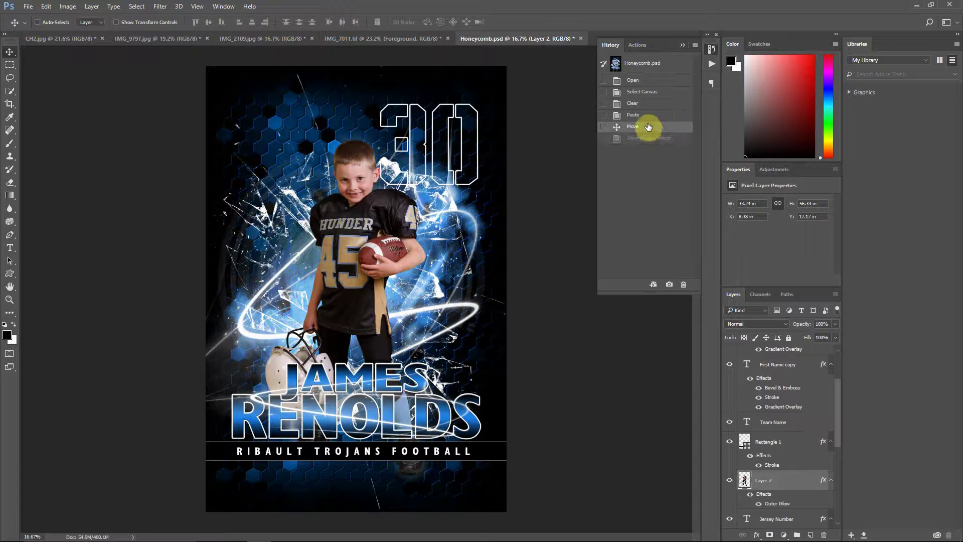
{"action": "left_click", "coordinate": [647, 103]}
{"action": "left_click", "coordinate": [681, 45]}
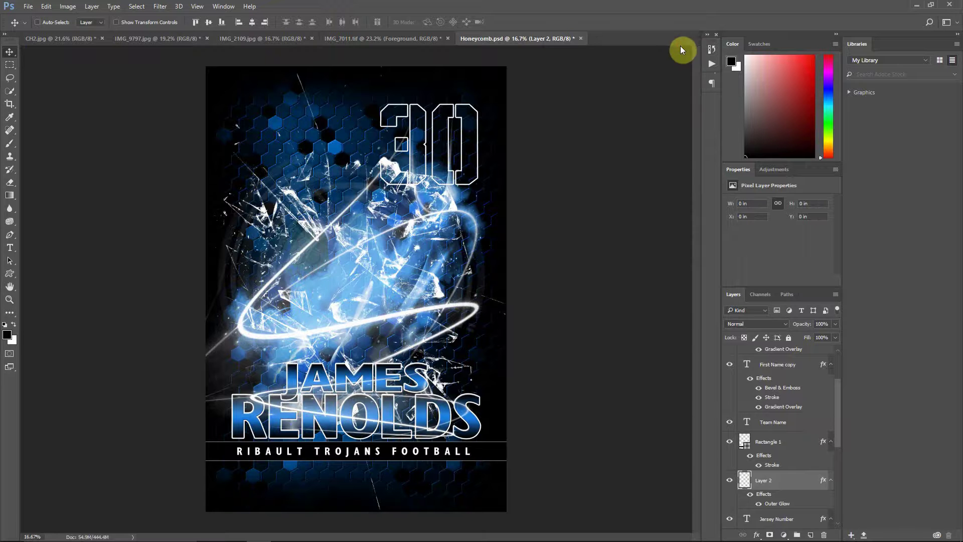
Draw a freehand lasso selection around the cheerleader's head and long hair in CH2.jpg
{"action": "left_click", "coordinate": [373, 39]}
{"action": "left_click", "coordinate": [262, 37]}
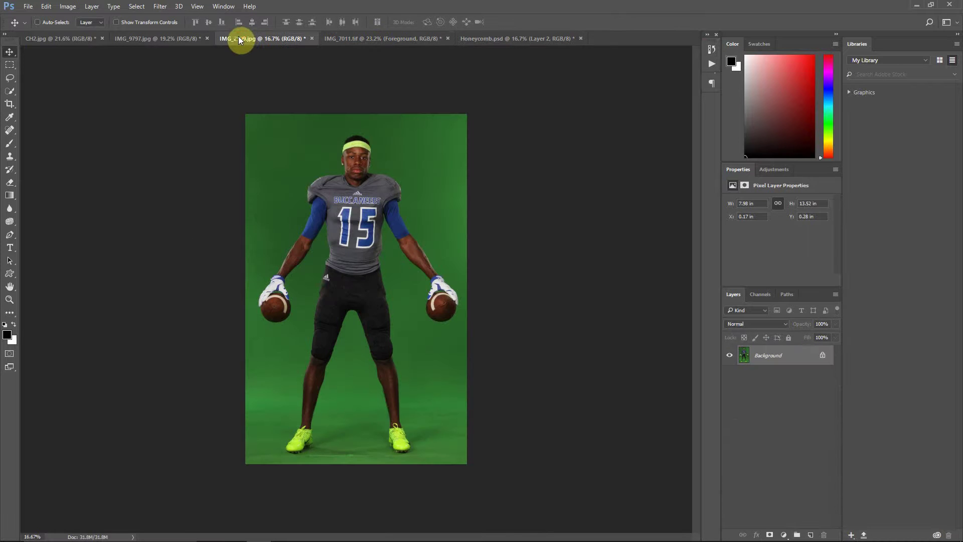
{"action": "left_click", "coordinate": [63, 40]}
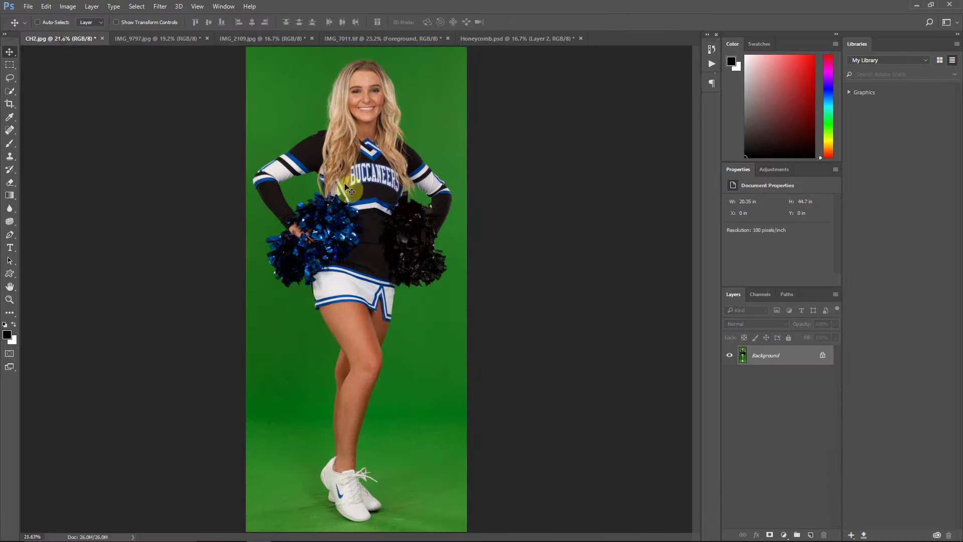
{"action": "left_click", "coordinate": [12, 77]}
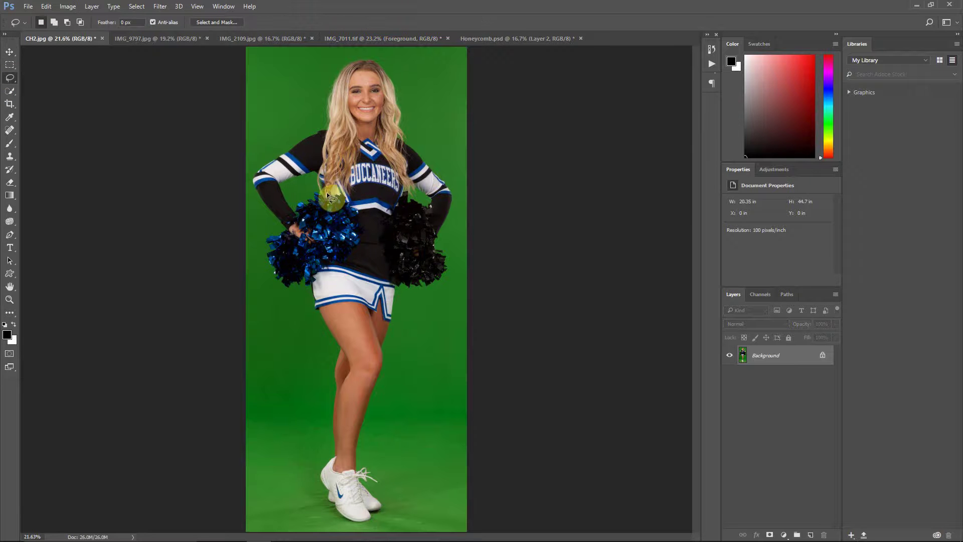
{"action": "mouse_move", "coordinate": [321, 172]}
{"action": "left_mouse_down"}
{"action": "mouse_move", "coordinate": [327, 131]}
{"action": "mouse_move", "coordinate": [311, 97]}
{"action": "mouse_move", "coordinate": [332, 54]}
{"action": "mouse_move", "coordinate": [375, 35]}
{"action": "mouse_move", "coordinate": [425, 58]}
{"action": "mouse_move", "coordinate": [442, 105]}
{"action": "left_mouse_up"}
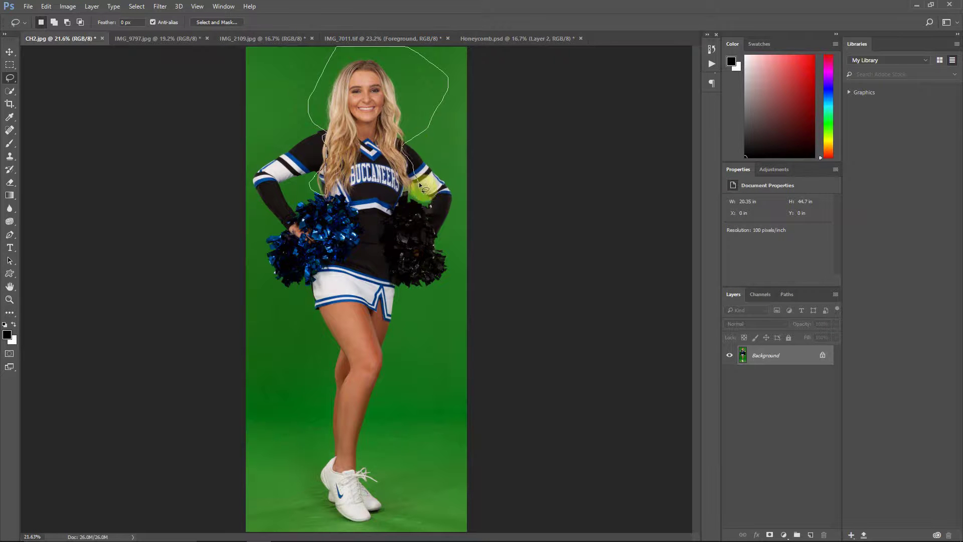
{"action": "mouse_move", "coordinate": [421, 186]}
{"action": "left_mouse_down"}
{"action": "mouse_move", "coordinate": [419, 202]}
{"action": "mouse_move", "coordinate": [374, 190]}
{"action": "left_mouse_up"}
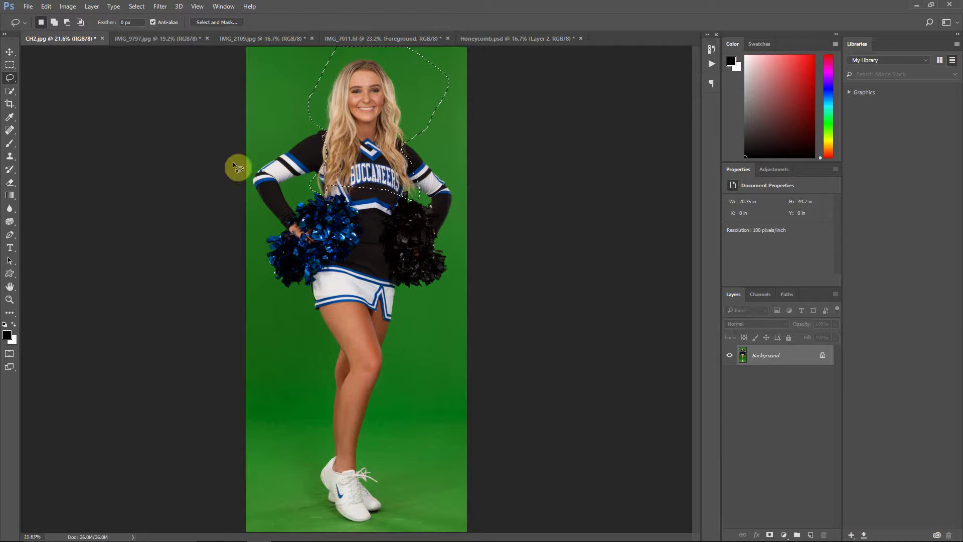
Run EZ Green Screen 5 - Dual Mask on the cheerleader and preview the cut-out against background color 3f3f3f
{"action": "left_click", "coordinate": [162, 6]}
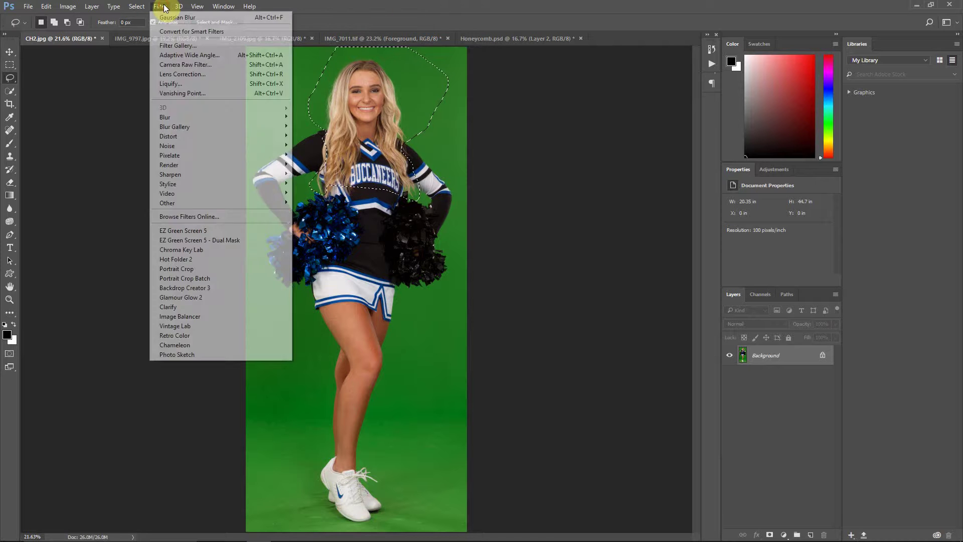
{"action": "left_click", "coordinate": [213, 240]}
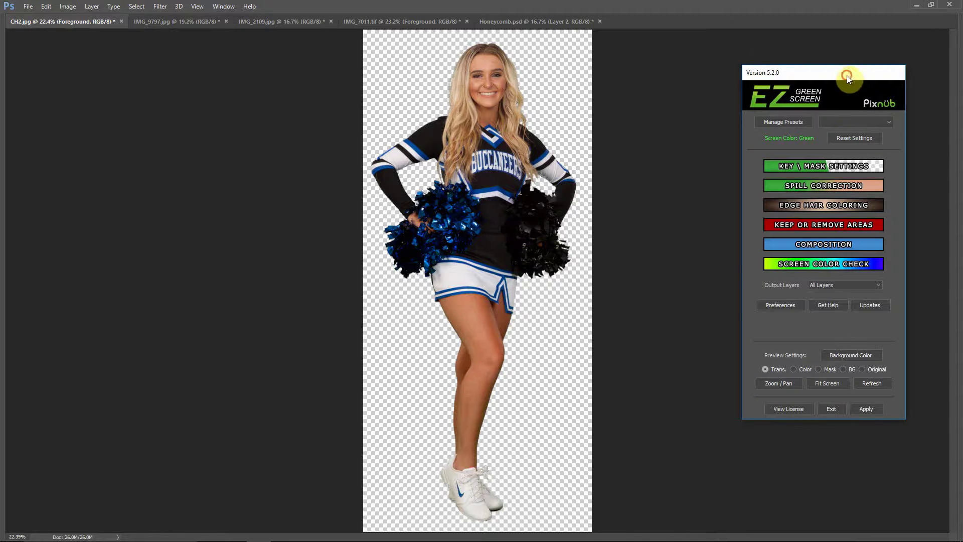
{"action": "left_click_drag", "start_coordinate": [849, 77], "coordinate": [782, 100]}
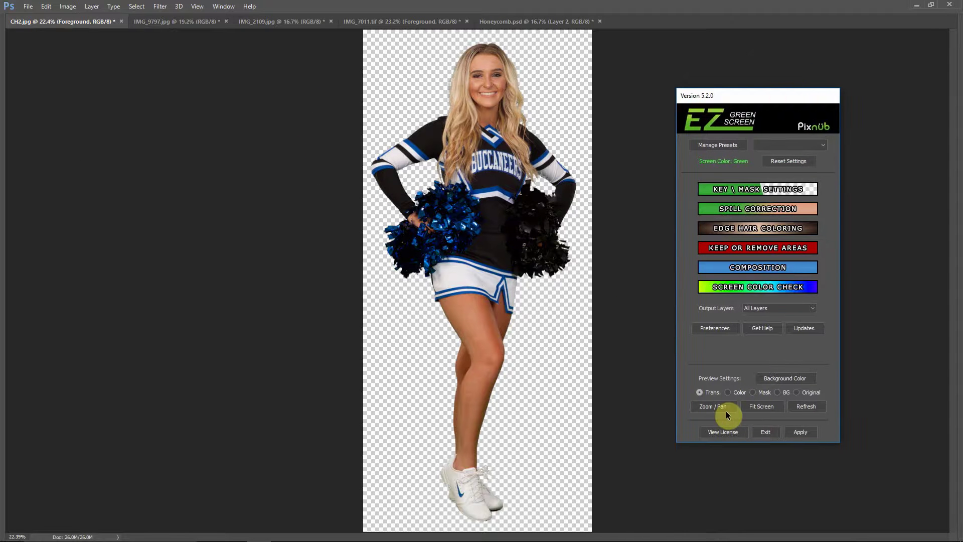
{"action": "left_click", "coordinate": [734, 392]}
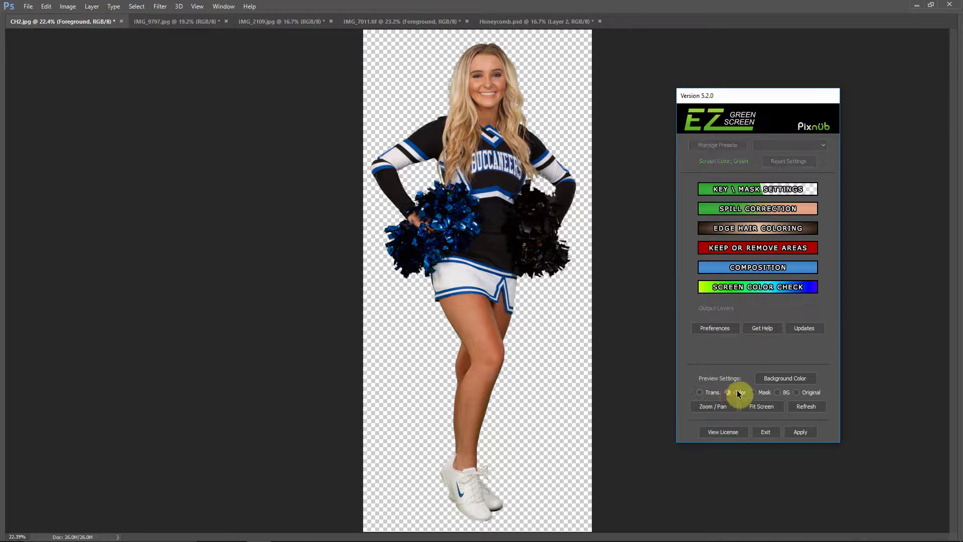
{"action": "left_click", "coordinate": [776, 381]}
{"action": "left_click_drag", "start_coordinate": [569, 107], "coordinate": [549, 134]}
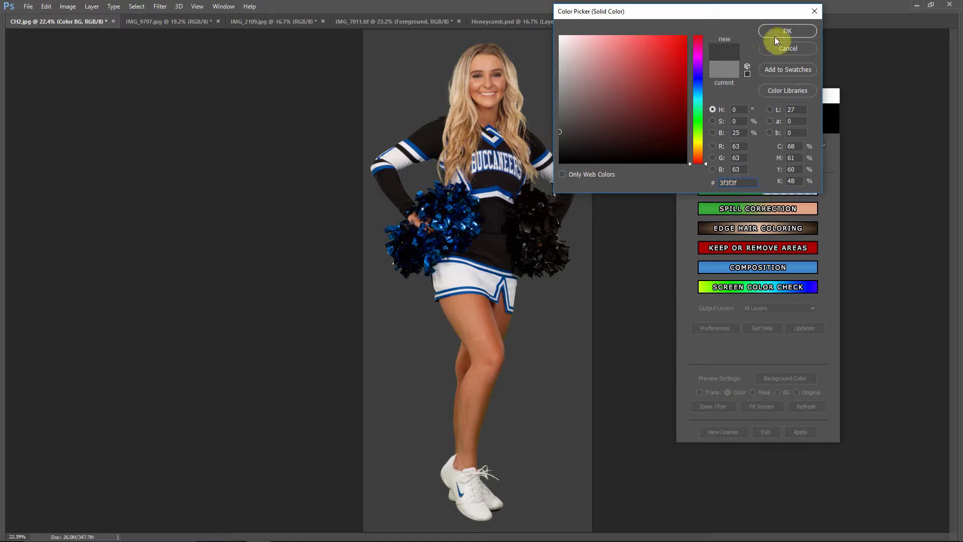
{"action": "left_click", "coordinate": [776, 35]}
Set the hair region's Smart Radius to 102 and apply the extraction with the preview back on transparency
{"action": "left_click", "coordinate": [715, 406]}
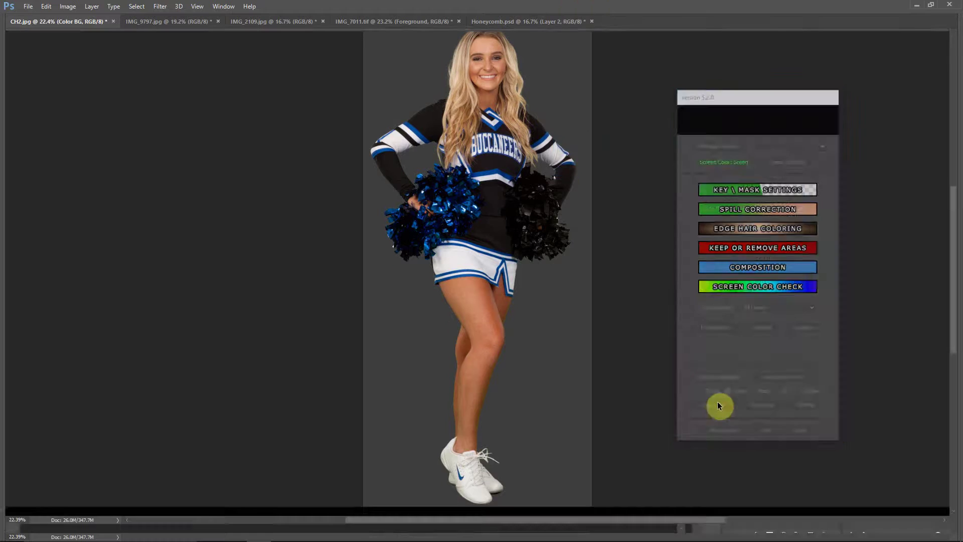
{"action": "key", "text": "ctrl+plus"}
{"action": "key", "text": "ctrl+plus"}
{"action": "key", "text": "ctrl+plus"}
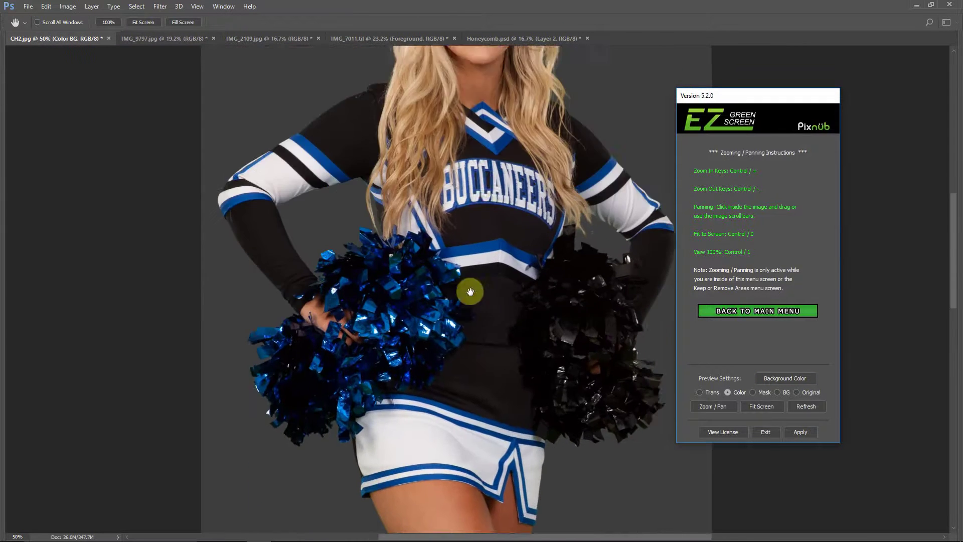
{"action": "key", "text": "ctrl+plus"}
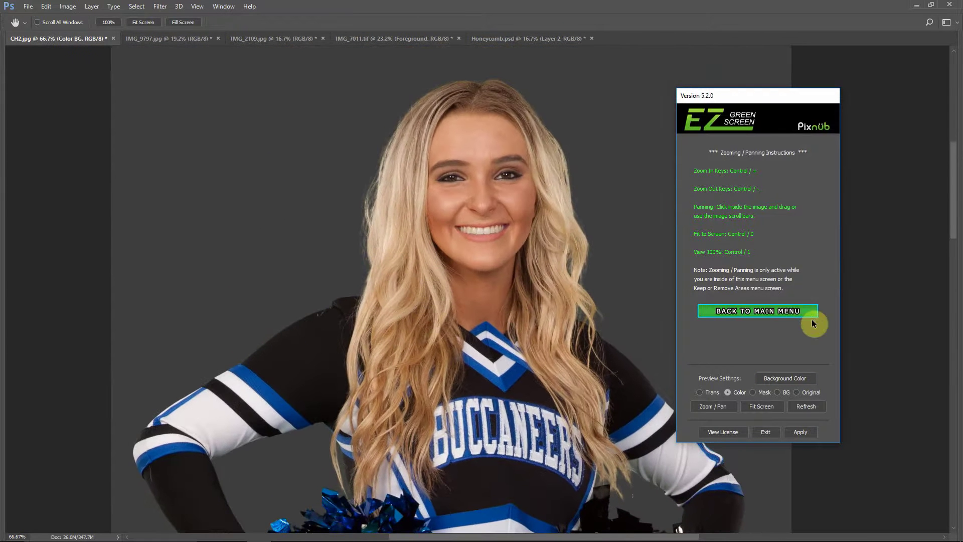
{"action": "left_click", "coordinate": [750, 308]}
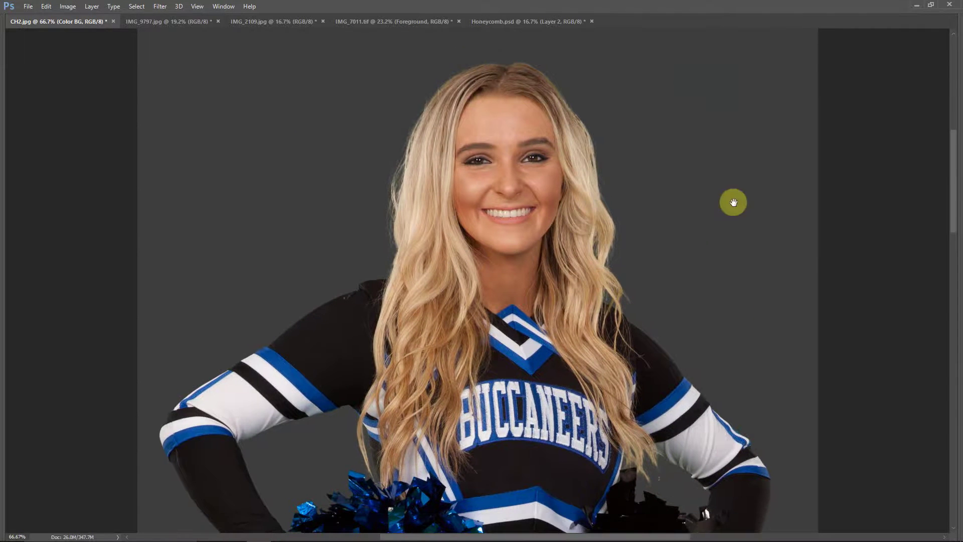
{"action": "left_click", "coordinate": [765, 191]}
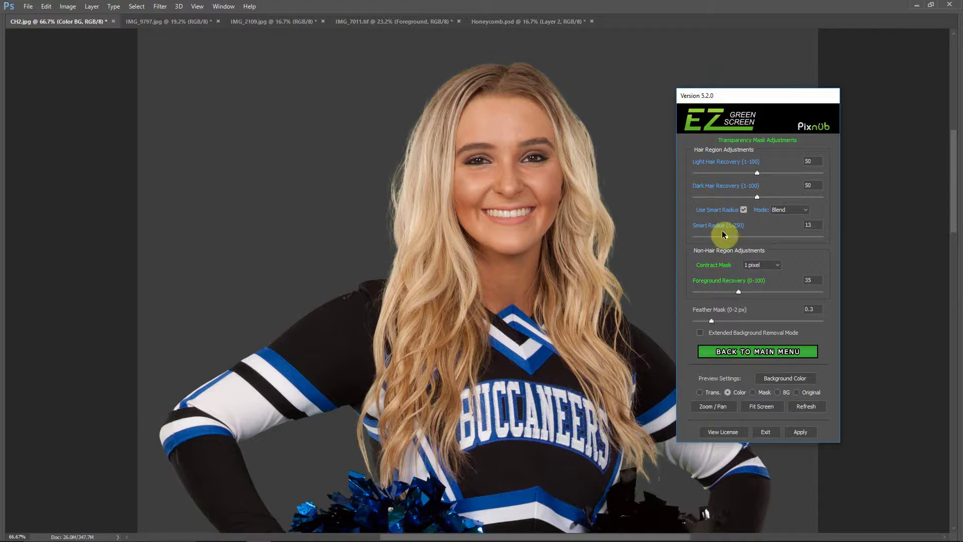
{"action": "left_click_drag", "start_coordinate": [727, 240], "coordinate": [783, 237]}
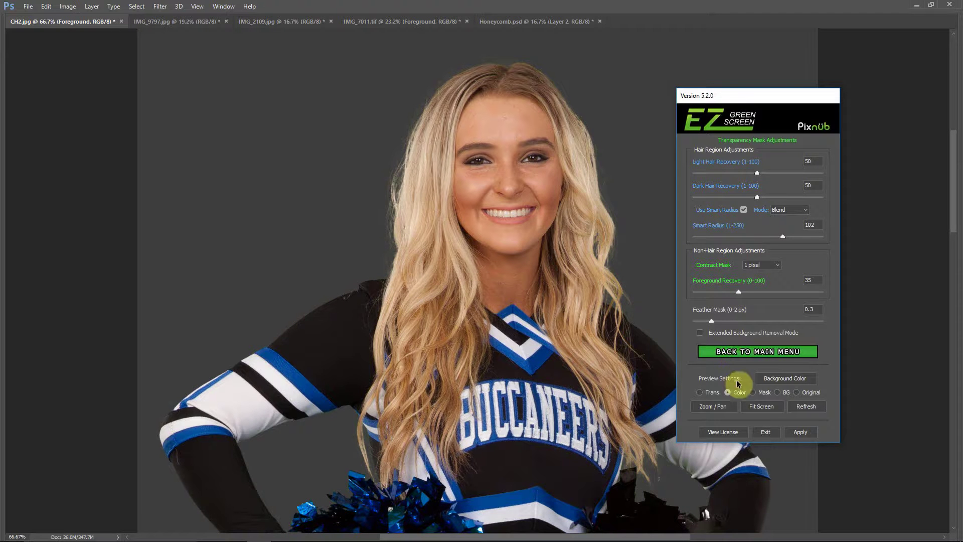
{"action": "left_click", "coordinate": [705, 392]}
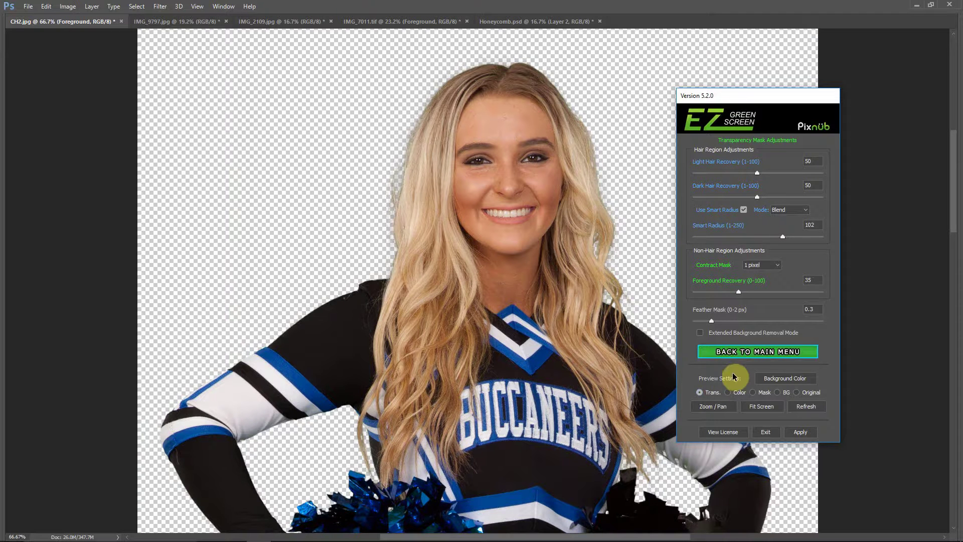
{"action": "left_click", "coordinate": [799, 432]}
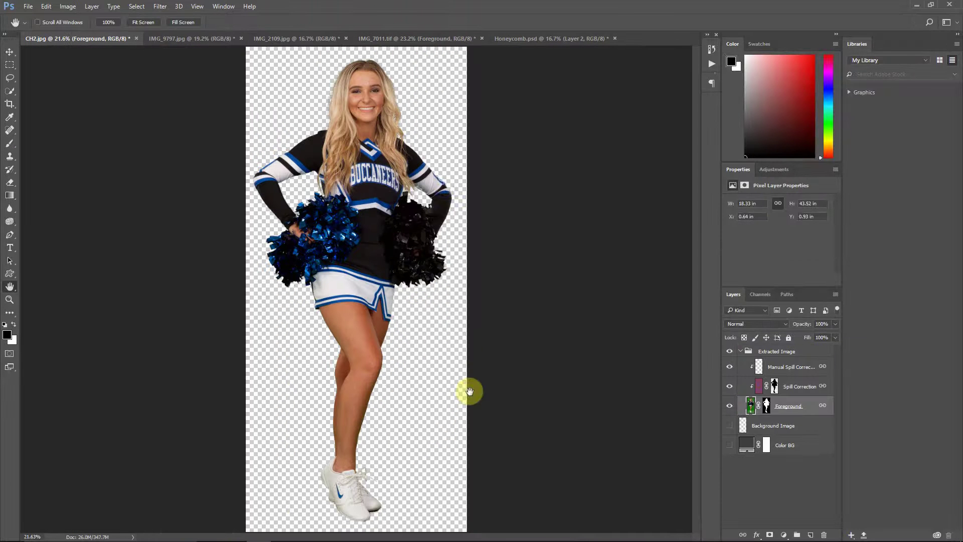
Copy the entire cut-out cheerleader image and paste it into Layer 2 of Honeycomb.psd
{"action": "key", "text": "ctrl+a"}
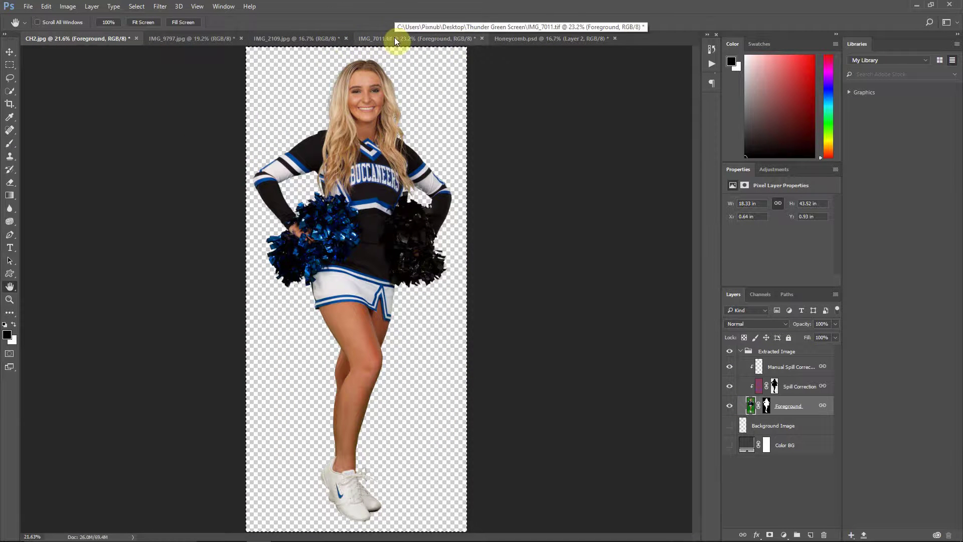
{"action": "left_click", "coordinate": [500, 39]}
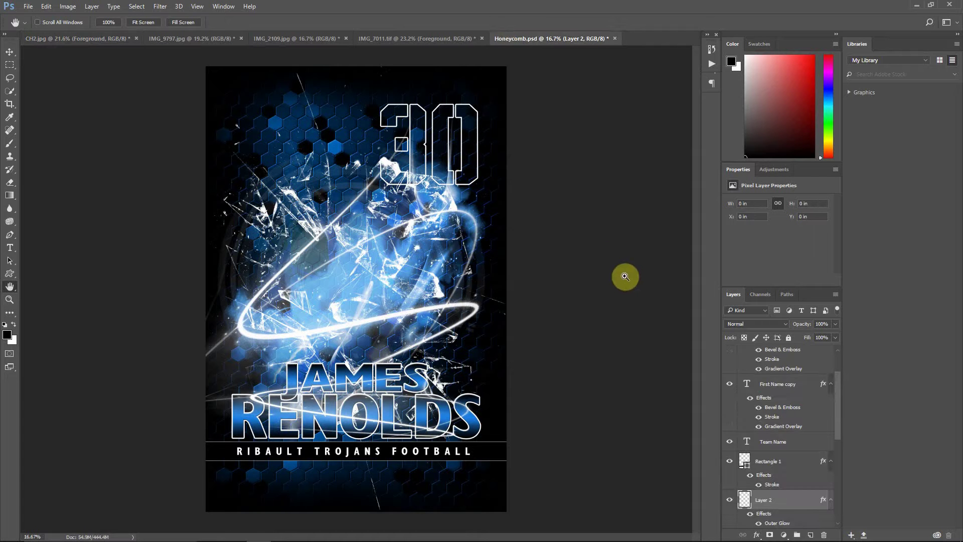
{"action": "key", "text": "ctrl+v"}
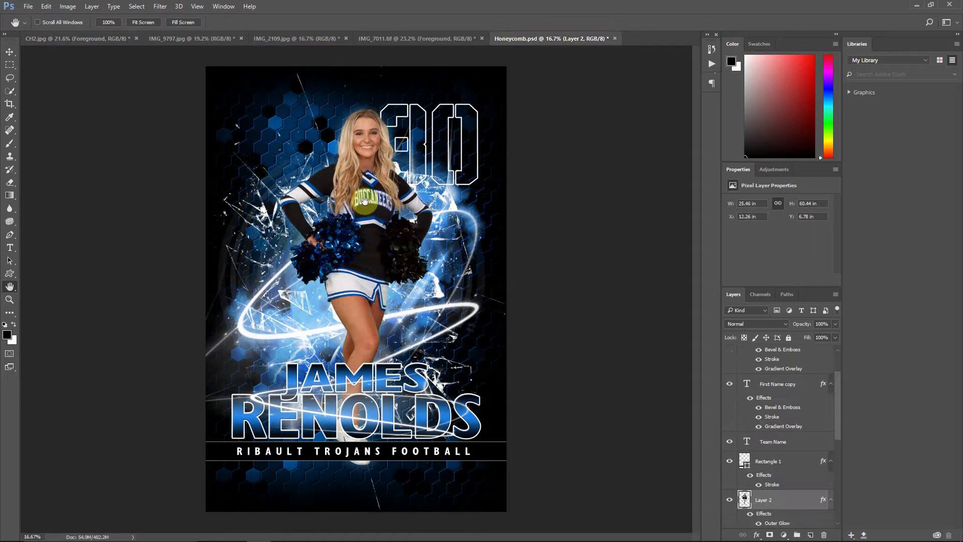
Step Honeycomb.psd's history back to the Clear state to remove the pasted cheerleader from Layer 2
{"action": "key", "text": "ctrl+plus"}
{"action": "key", "text": "ctrl+plus"}
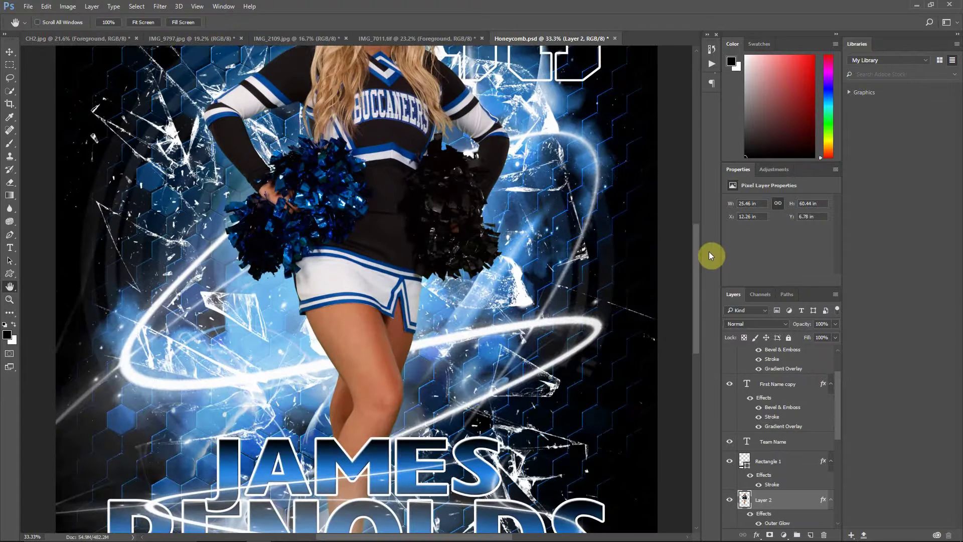
{"action": "scroll", "coordinate": [688, 206], "scroll_direction": "up", "scroll_amount": 5}
{"action": "key", "text": "ctrl+plus"}
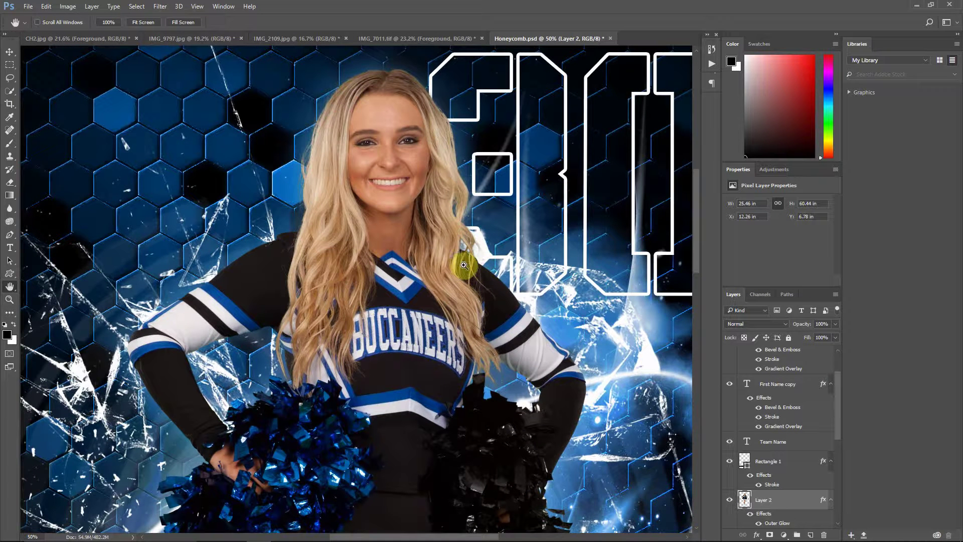
{"action": "key", "text": "ctrl+0"}
{"action": "left_click", "coordinate": [712, 47]}
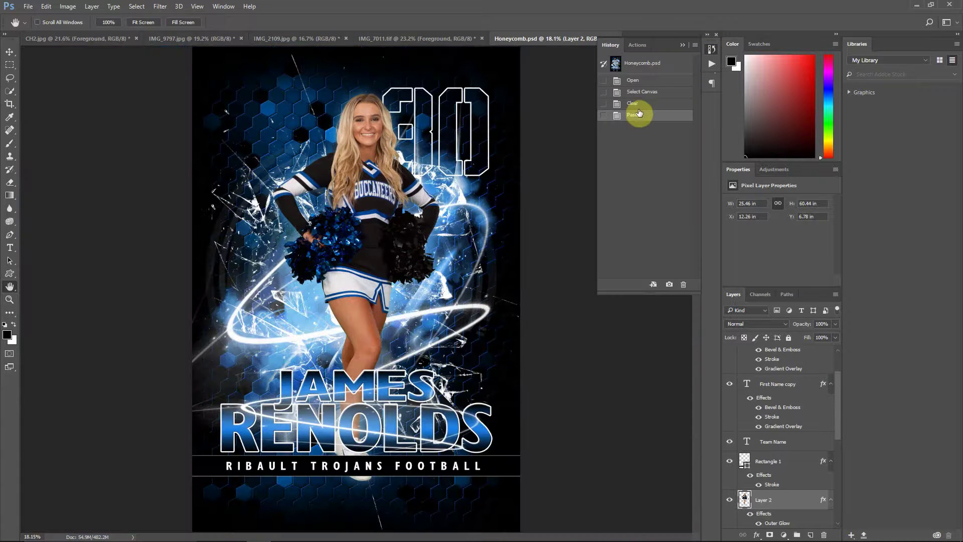
{"action": "left_click", "coordinate": [645, 97]}
{"action": "left_click", "coordinate": [681, 42]}
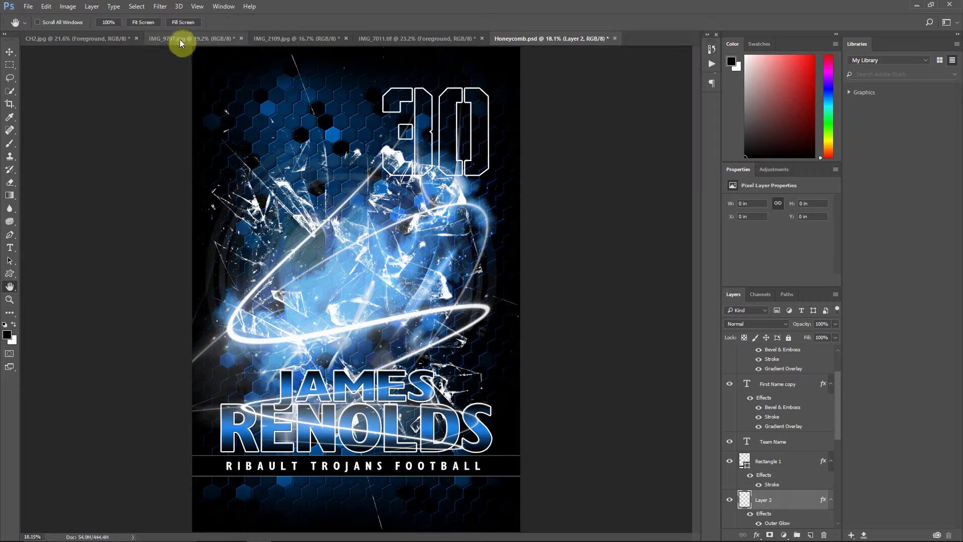
Draw a freehand lasso selection around the football player's hair, down to the forehead and ears, in IMG_9797.jpg
{"action": "left_click", "coordinate": [279, 38]}
{"action": "left_click", "coordinate": [383, 39]}
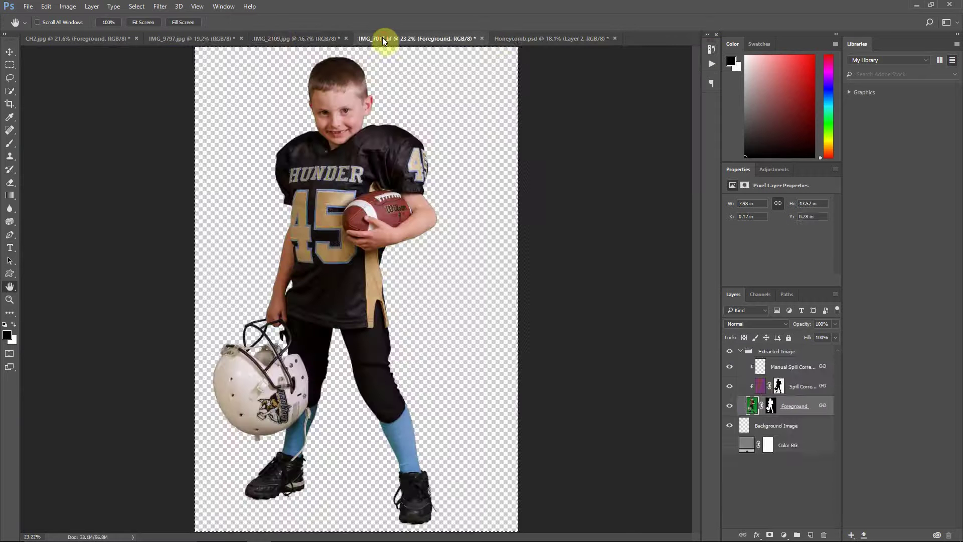
{"action": "left_click", "coordinate": [506, 39]}
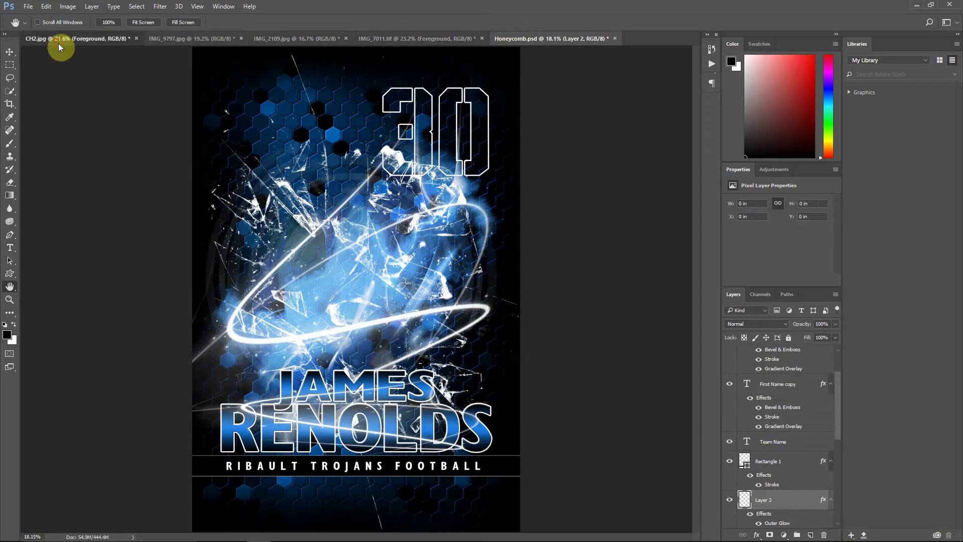
{"action": "left_click", "coordinate": [59, 43]}
{"action": "left_click", "coordinate": [169, 38]}
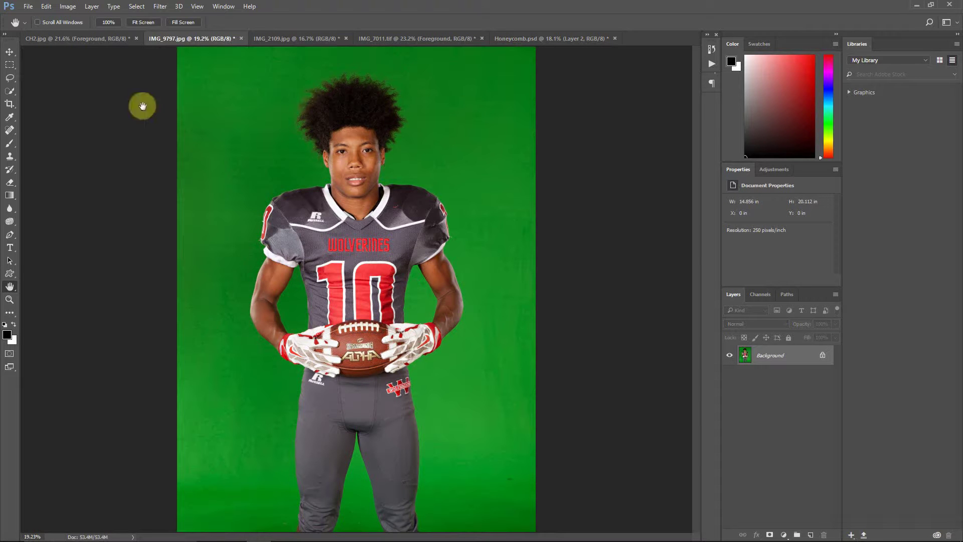
{"action": "left_click", "coordinate": [10, 79]}
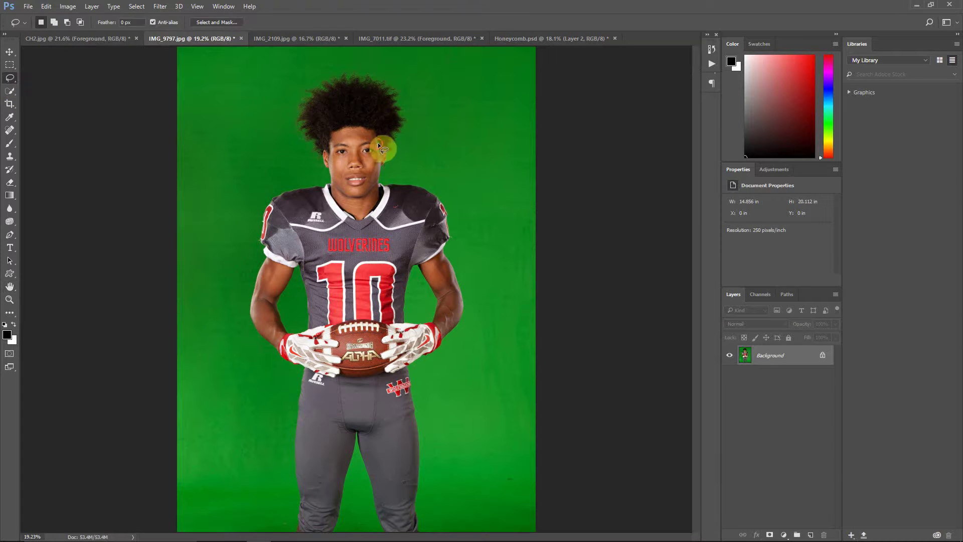
{"action": "left_click_drag", "start_coordinate": [386, 153], "coordinate": [411, 125]}
{"action": "mouse_move", "coordinate": [326, 158]}
{"action": "left_mouse_down"}
{"action": "mouse_move", "coordinate": [341, 142]}
{"action": "mouse_move", "coordinate": [381, 146]}
{"action": "left_mouse_up"}
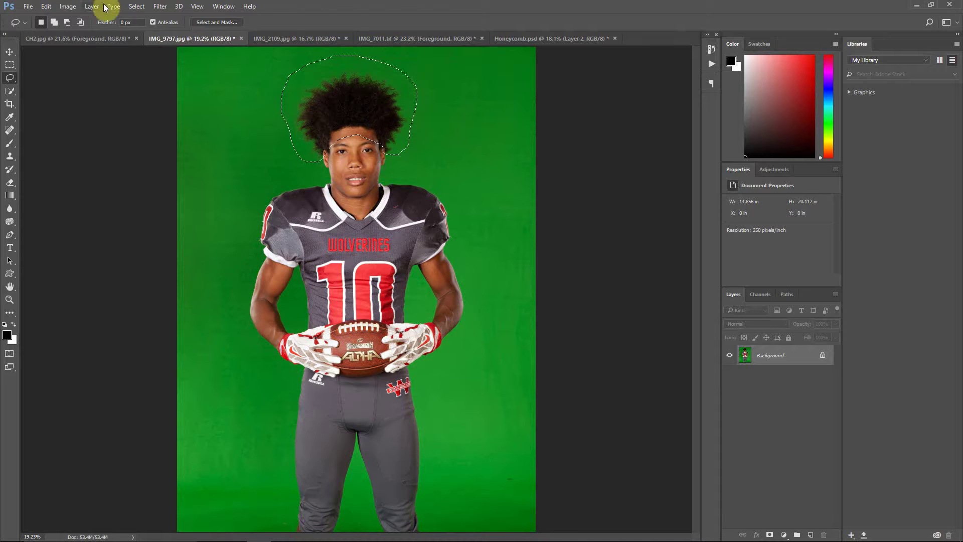
Run EZ Green Screen 5 - Dual Mask on the football player and preview the cut-out against background color 5a5a5a
{"action": "left_click", "coordinate": [160, 6]}
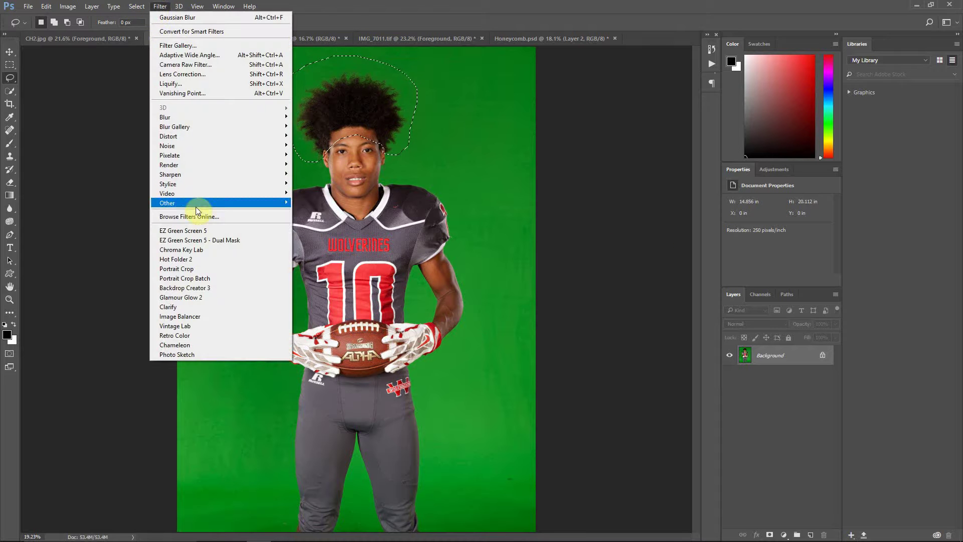
{"action": "left_click", "coordinate": [214, 240]}
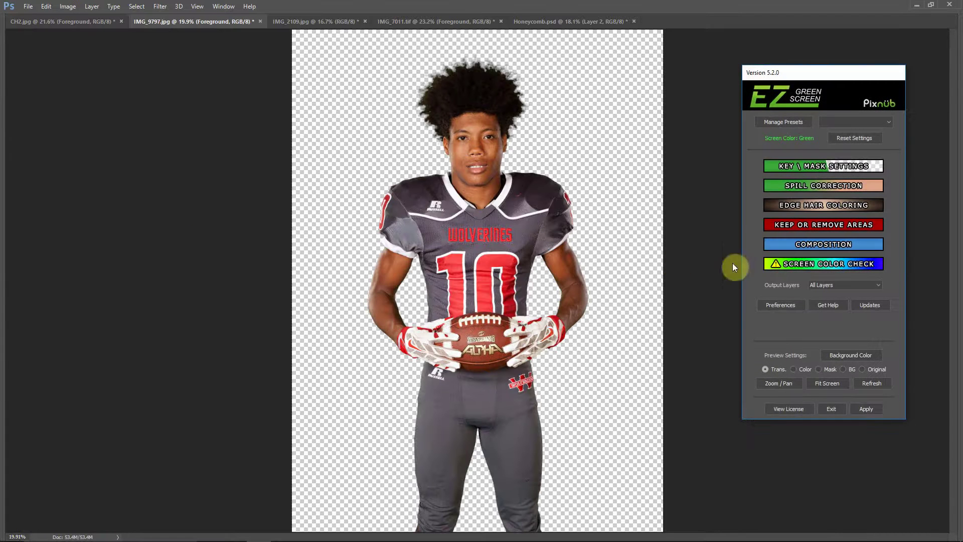
{"action": "left_click", "coordinate": [794, 369]}
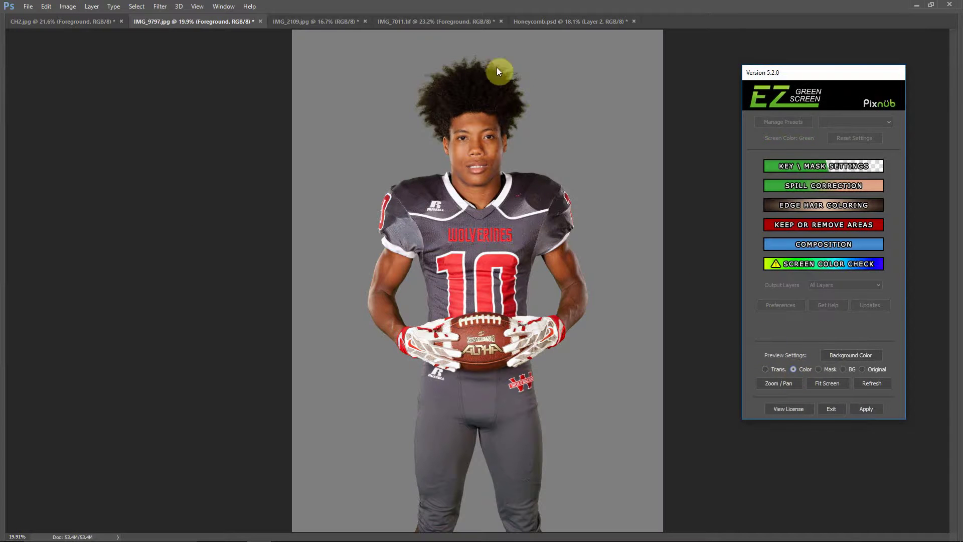
{"action": "left_click", "coordinate": [829, 355]}
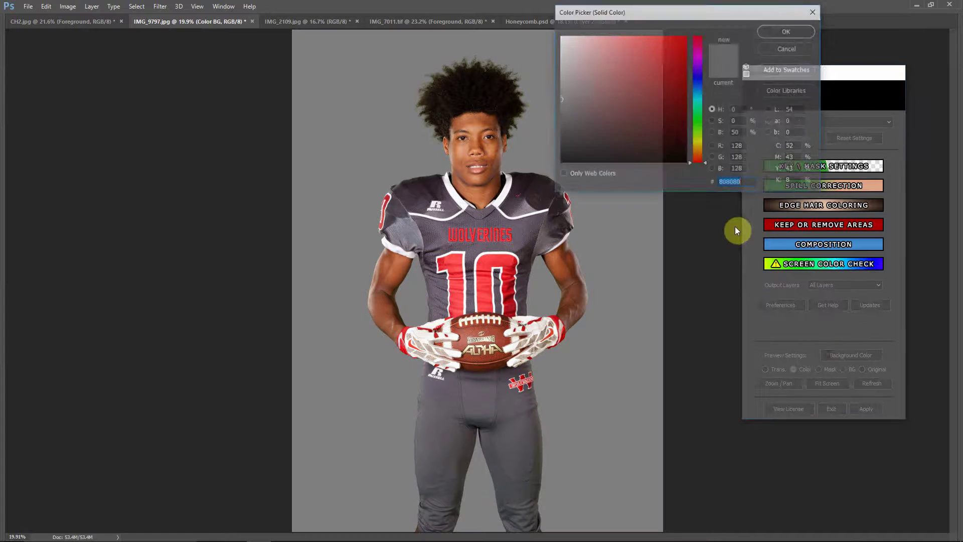
{"action": "left_click", "coordinate": [559, 118]}
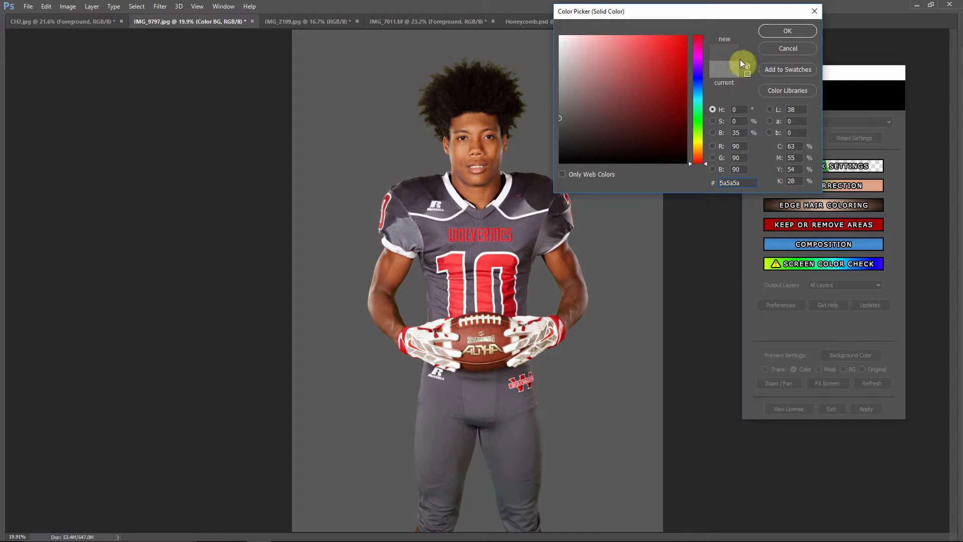
{"action": "left_click", "coordinate": [810, 31]}
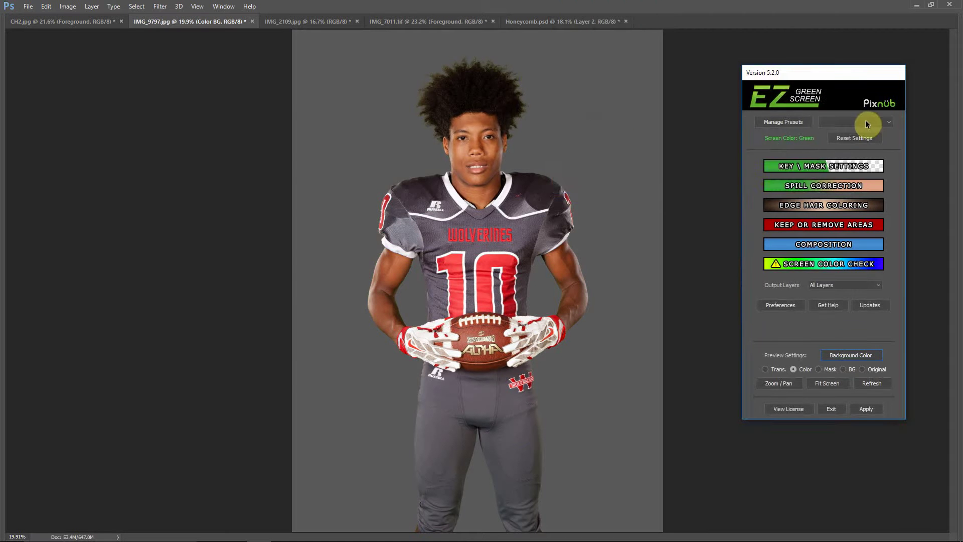
Load the Dark Hair preset and examine the edges of the player's hair up close
{"action": "left_click", "coordinate": [866, 122]}
{"action": "left_click", "coordinate": [838, 132]}
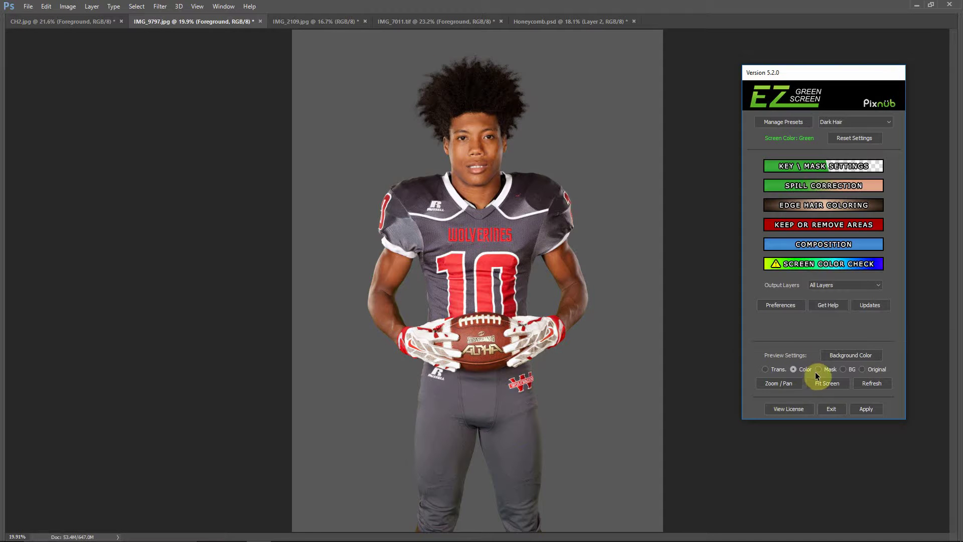
{"action": "left_click", "coordinate": [779, 383]}
{"action": "key", "text": "ctrl+plus"}
{"action": "key", "text": "ctrl+plus"}
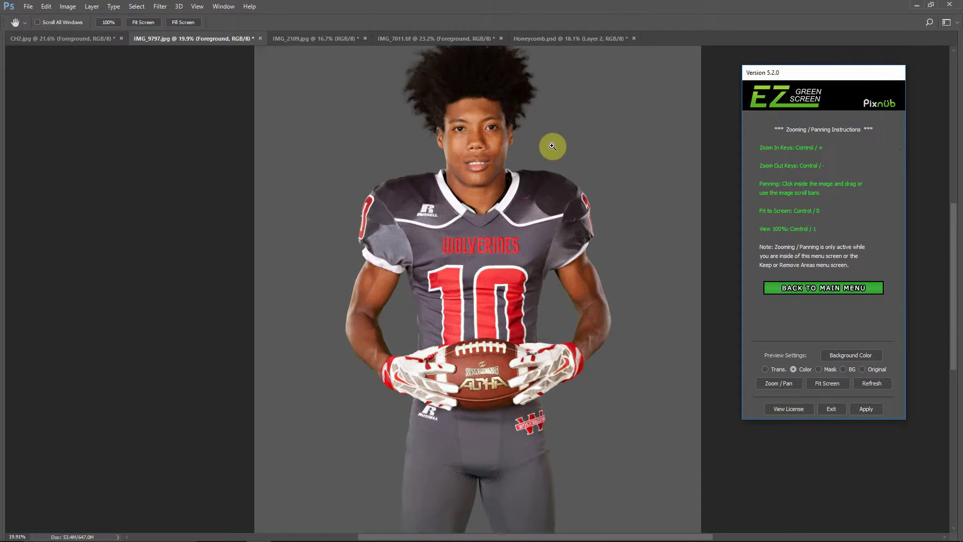
{"action": "key", "text": "ctrl+plus"}
{"action": "key", "text": "ctrl+plus"}
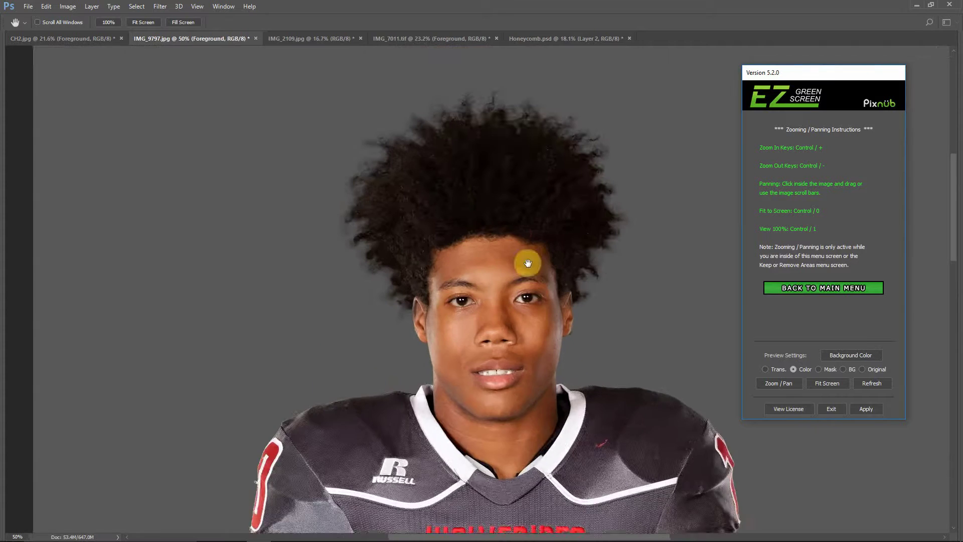
{"action": "left_click_drag", "start_coordinate": [533, 253], "coordinate": [506, 283]}
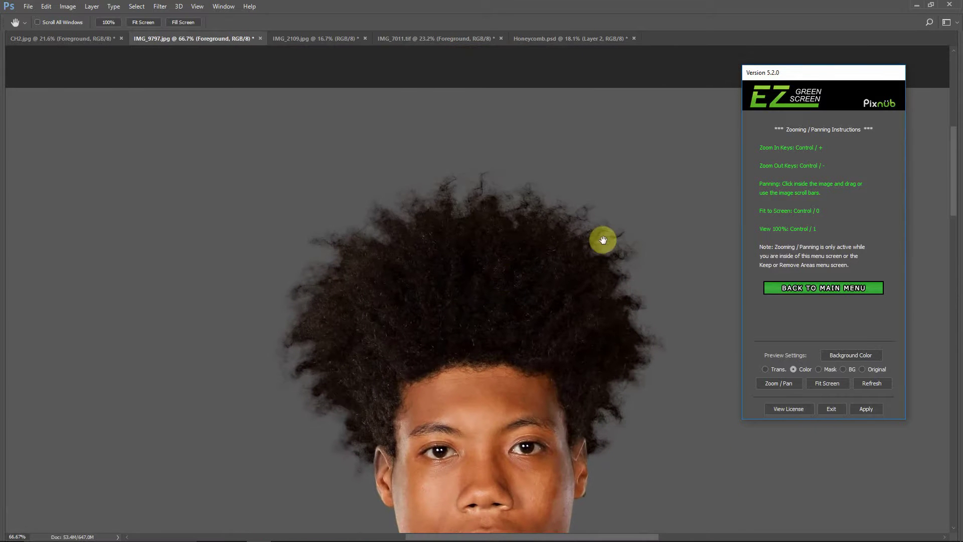
{"action": "left_click_drag", "start_coordinate": [418, 325], "coordinate": [374, 293]}
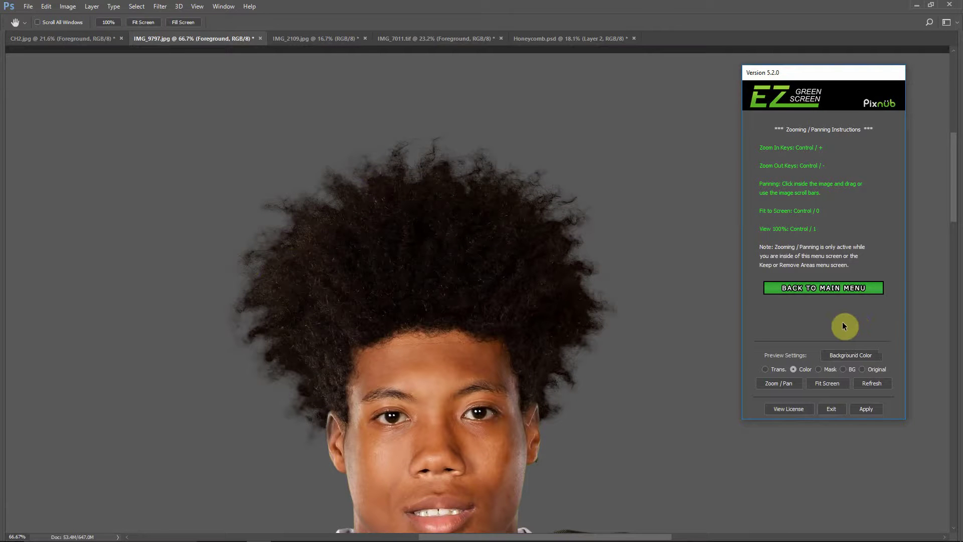
Review the hair-region mask adjustments, the edge hair color adjustments and the list of saved presets
{"action": "left_click", "coordinate": [836, 290]}
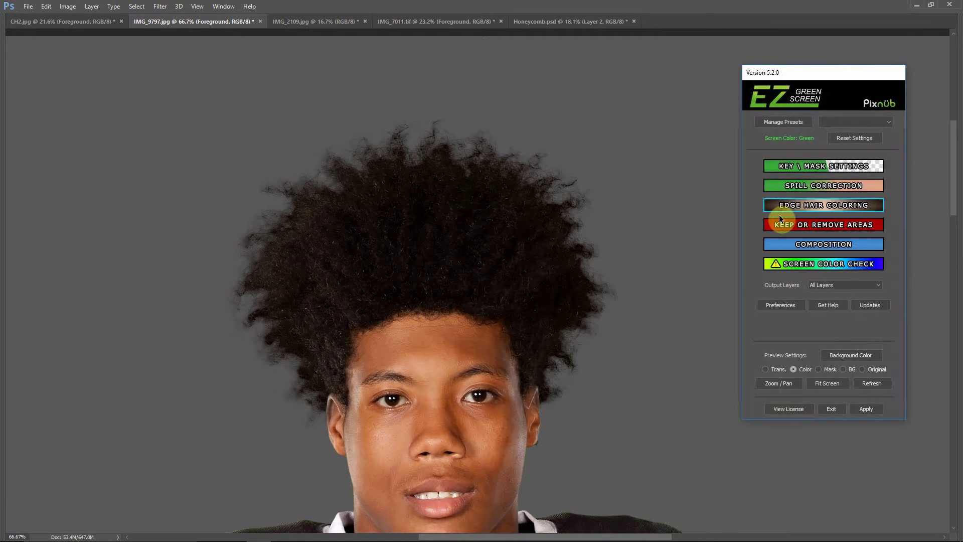
{"action": "left_click", "coordinate": [841, 168]}
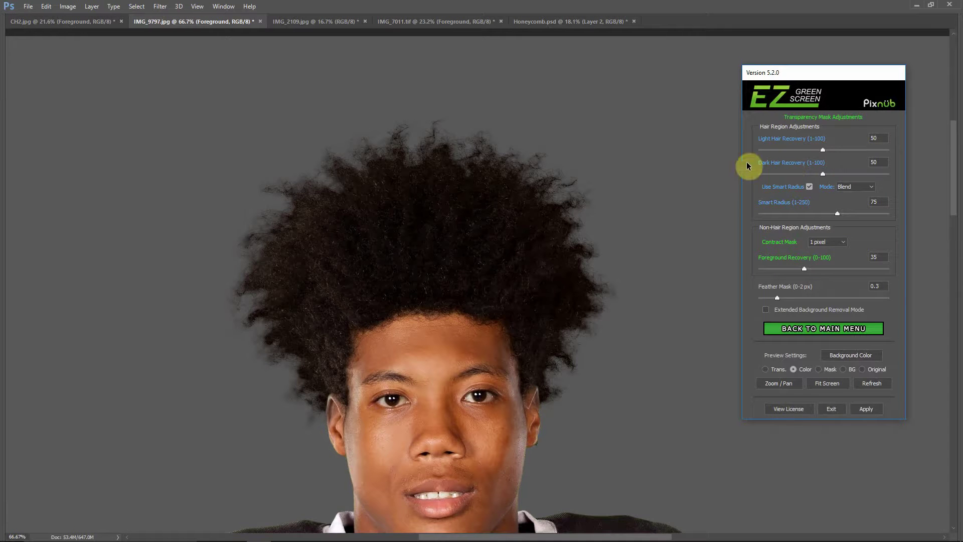
{"action": "left_click", "coordinate": [796, 329]}
{"action": "left_click", "coordinate": [822, 207]}
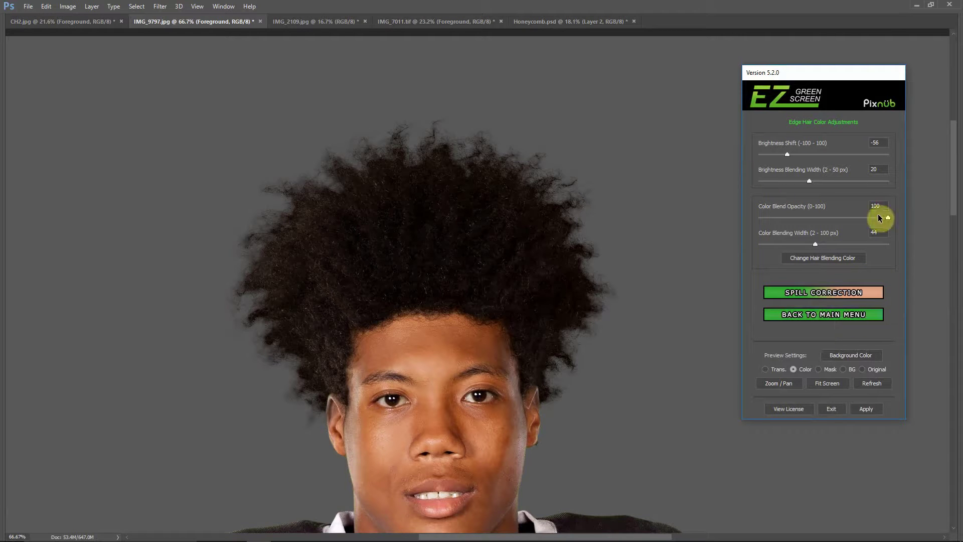
{"action": "left_click", "coordinate": [837, 315]}
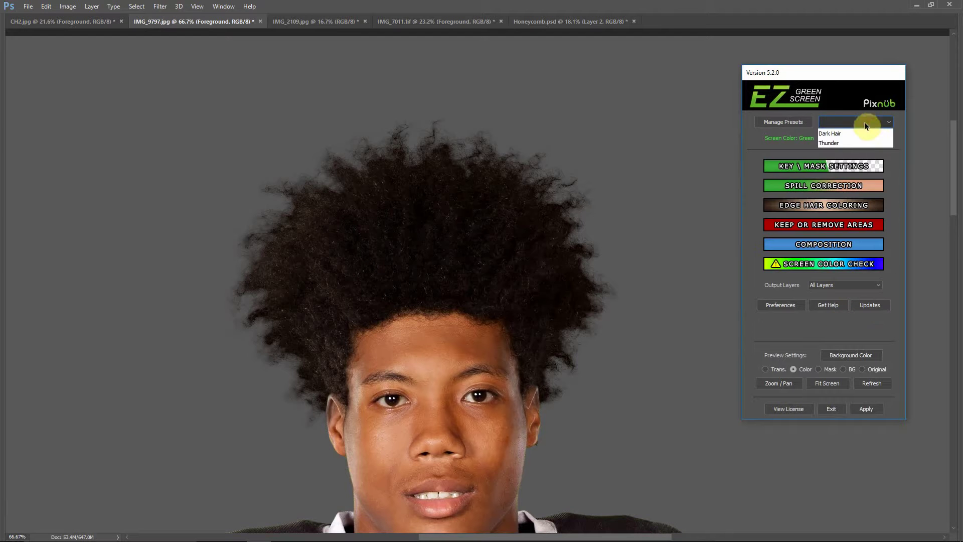
{"action": "left_click", "coordinate": [818, 107]}
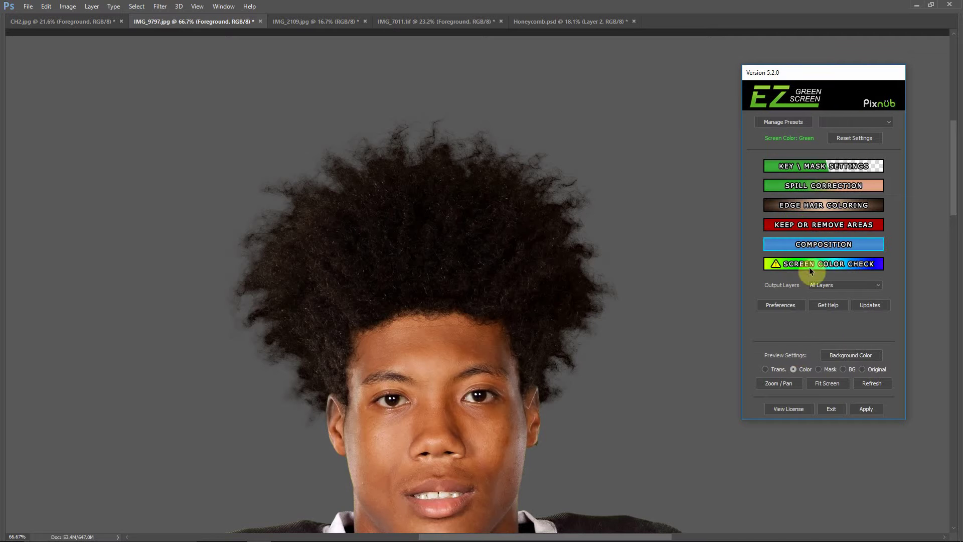
Apply the dual-mask extraction and hide the Color BG layer to leave the player on transparency
{"action": "left_click", "coordinate": [865, 409]}
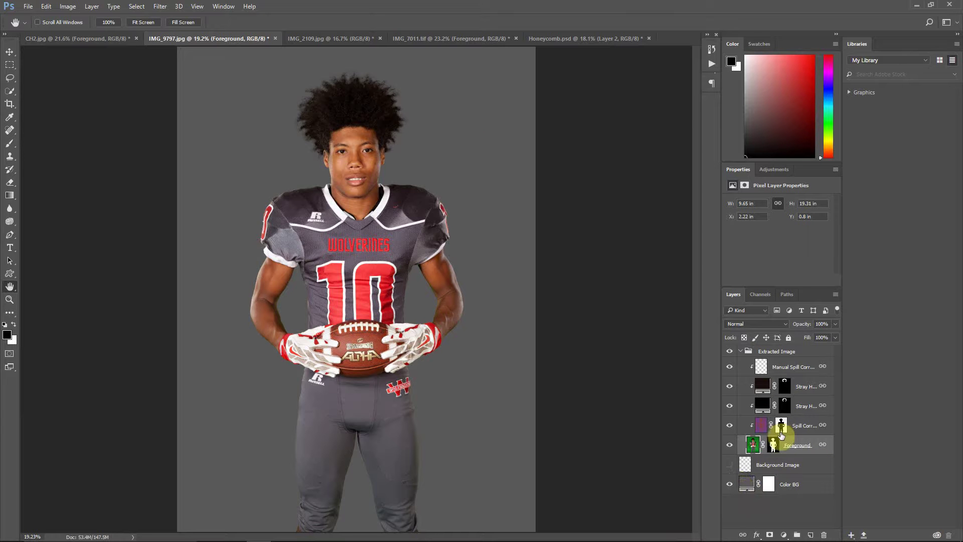
{"action": "left_click", "coordinate": [730, 484]}
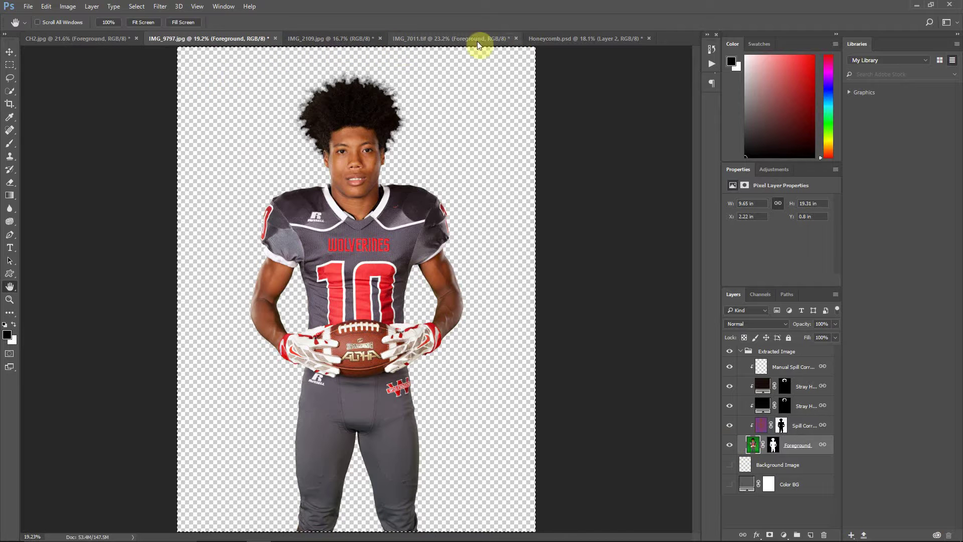
Paste the copied cut-out football player into Layer 2 of Honeycomb.psd and move him lower on the poster
{"action": "left_click", "coordinate": [544, 39]}
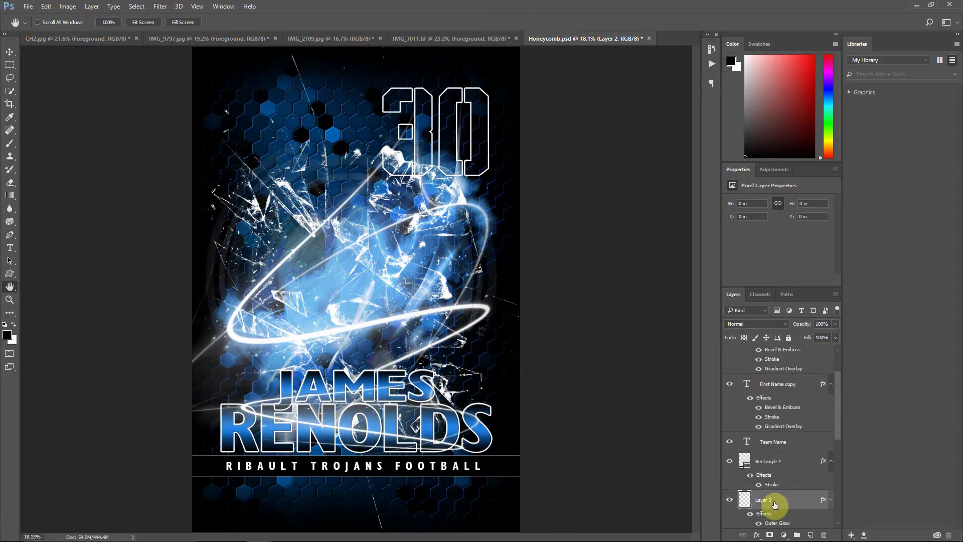
{"action": "key", "text": "ctrl+v"}
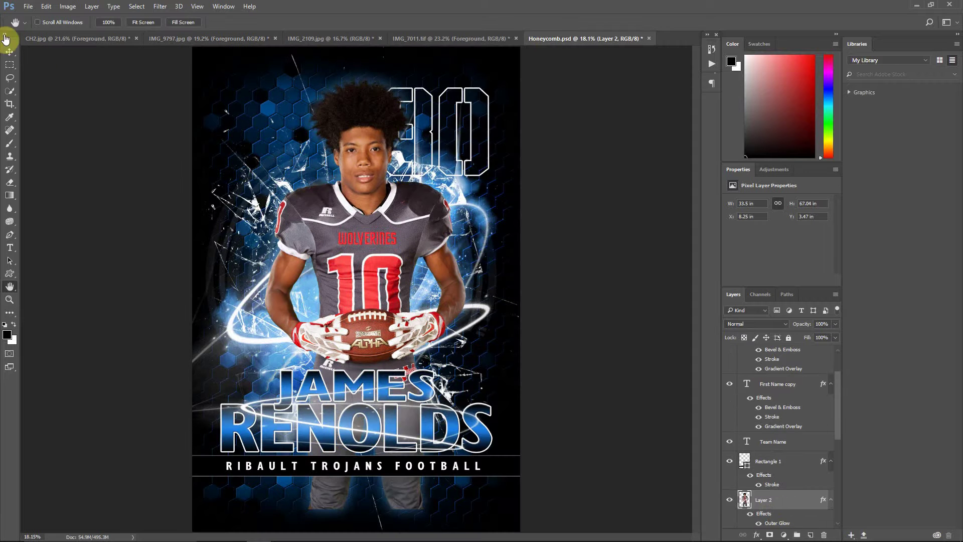
{"action": "left_click", "coordinate": [9, 52]}
{"action": "left_click_drag", "start_coordinate": [322, 229], "coordinate": [312, 264]}
Turn off Layer 2's Outer Glow effect and shift the player slightly further down and to the right
{"action": "scroll", "coordinate": [772, 427], "scroll_direction": "down", "scroll_amount": 2}
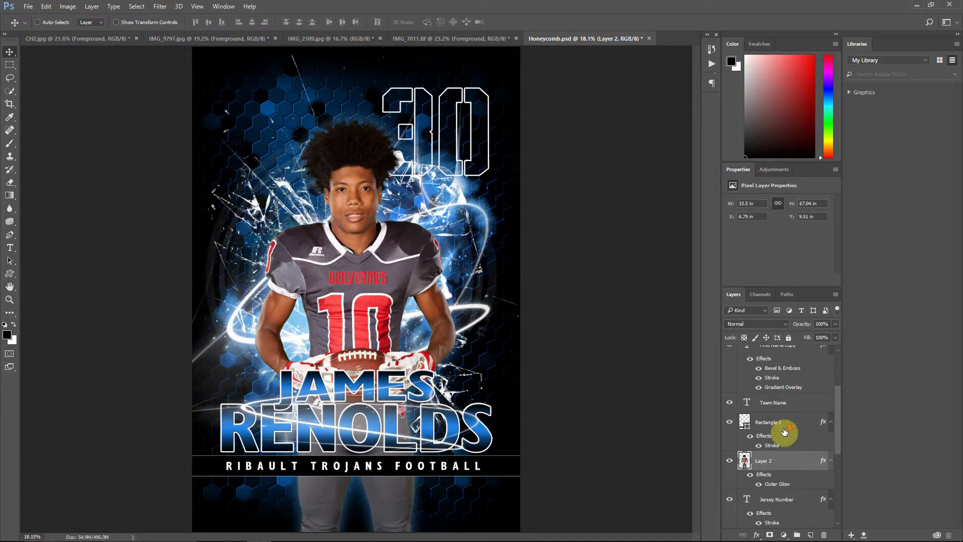
{"action": "left_click", "coordinate": [759, 485]}
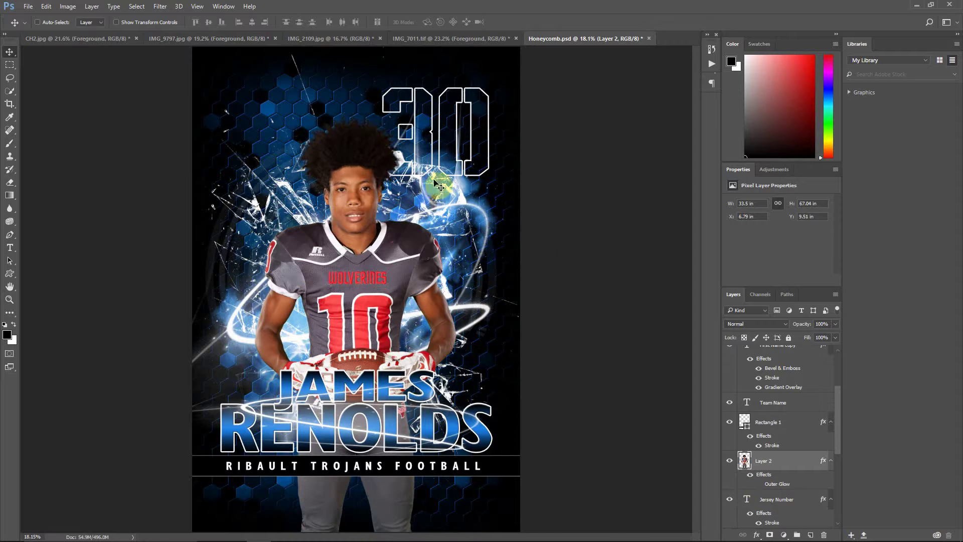
{"action": "mouse_move", "coordinate": [357, 233]}
{"action": "left_mouse_down"}
{"action": "mouse_move", "coordinate": [371, 257]}
{"action": "mouse_move", "coordinate": [362, 243]}
{"action": "left_mouse_up"}
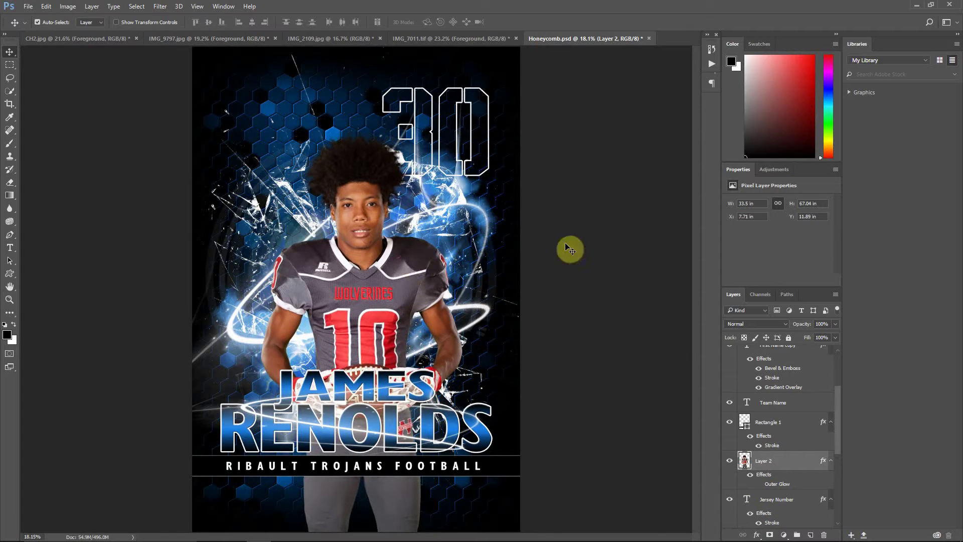
Move the player down and right over the shattered-glass background to check the hair edges up close
{"action": "key", "text": "ctrl+plus"}
{"action": "key", "text": "ctrl+plus"}
{"action": "left_click_drag", "start_coordinate": [696, 295], "coordinate": [696, 240]}
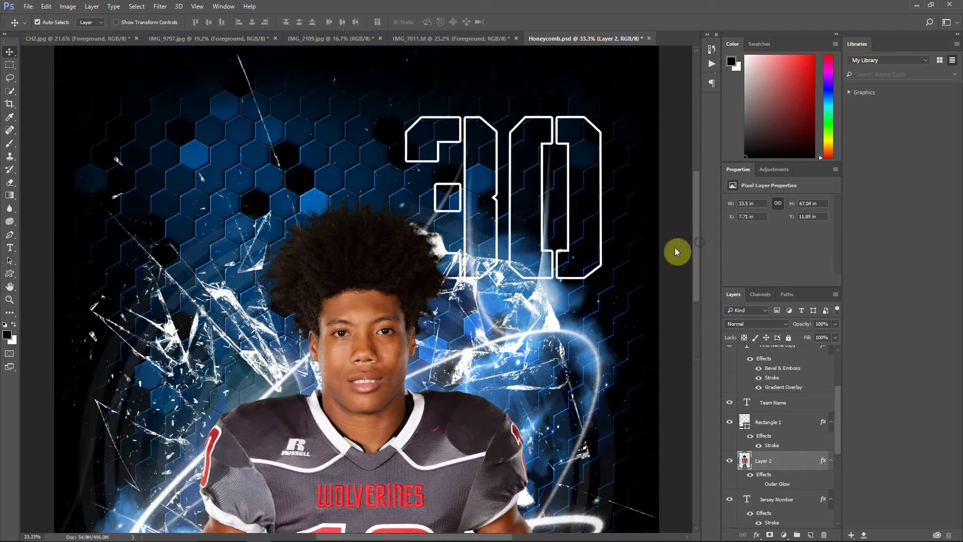
{"action": "key", "text": "ctrl+plus"}
{"action": "left_click_drag", "start_coordinate": [398, 284], "coordinate": [397, 279]}
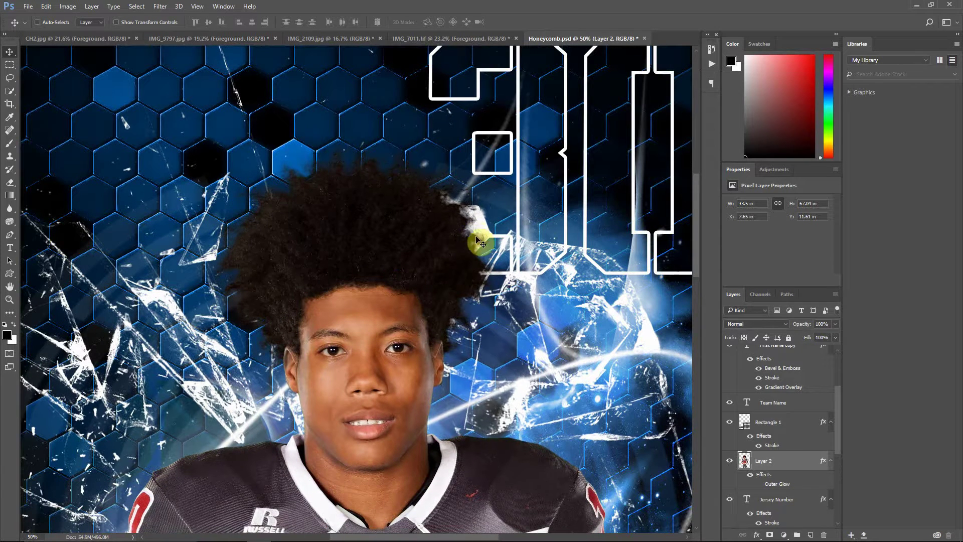
{"action": "left_click_drag", "start_coordinate": [271, 275], "coordinate": [375, 344]}
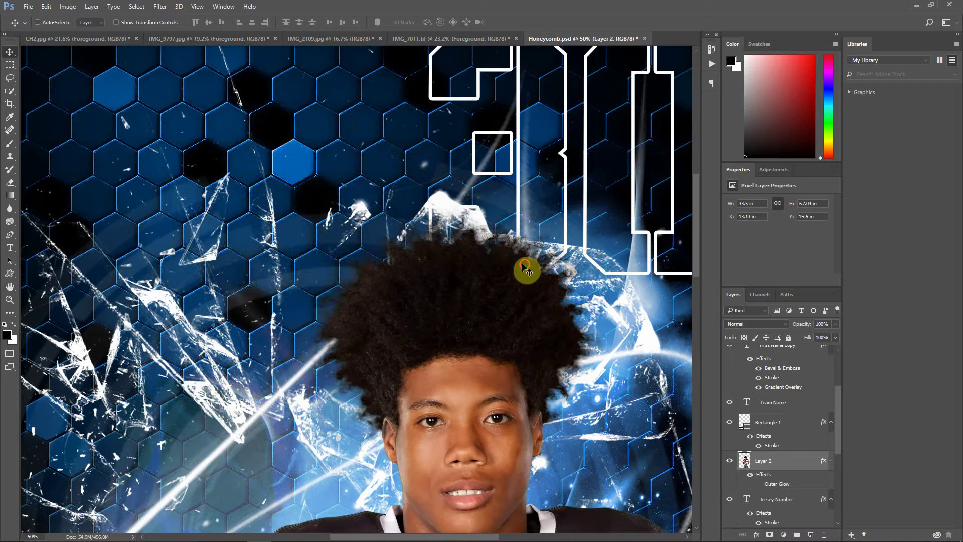
Revert Honeycomb.psd to its Clear history state so Layer 2 is empty again, and fit the poster in view
{"action": "left_click_drag", "start_coordinate": [496, 281], "coordinate": [408, 183]}
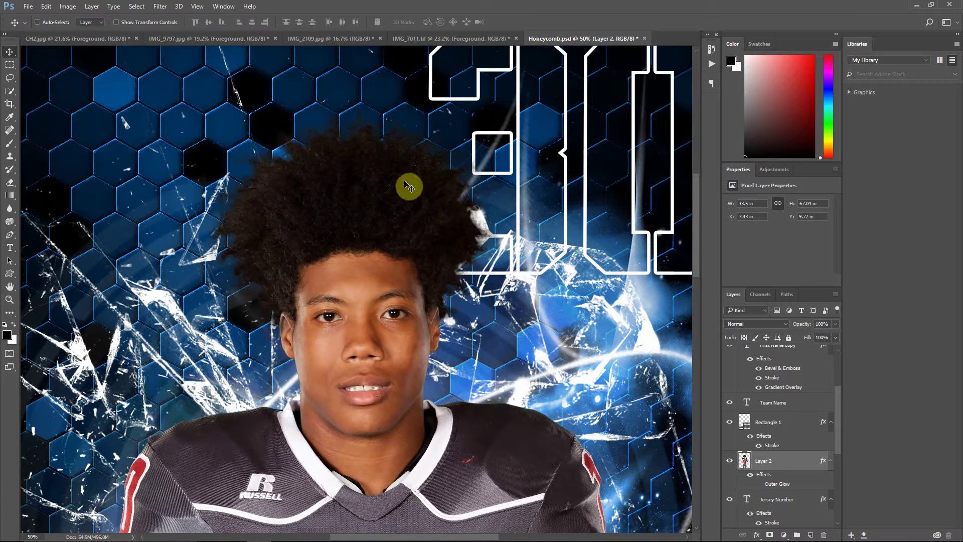
{"action": "left_click", "coordinate": [712, 50]}
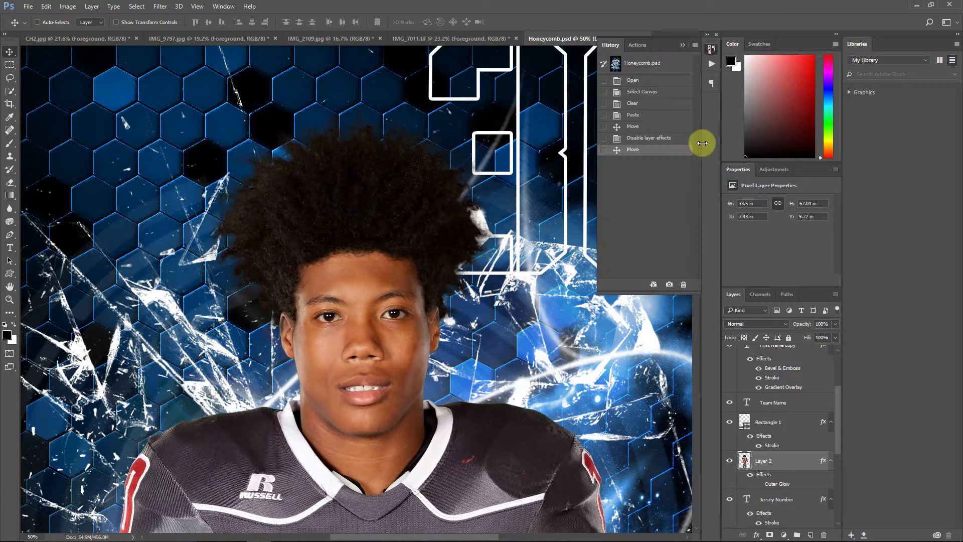
{"action": "left_click", "coordinate": [667, 138]}
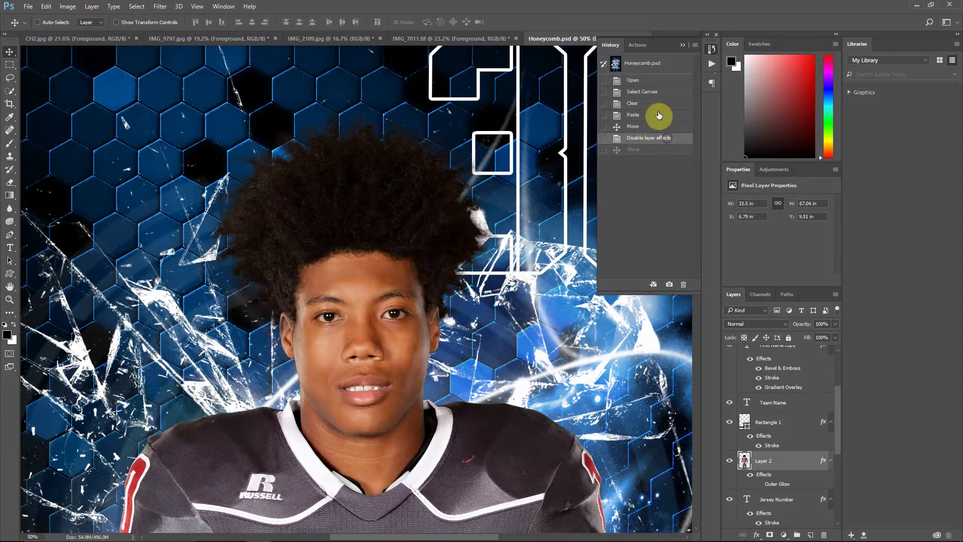
{"action": "left_click", "coordinate": [656, 104]}
{"action": "left_click", "coordinate": [683, 44]}
{"action": "key", "text": "ctrl+0"}
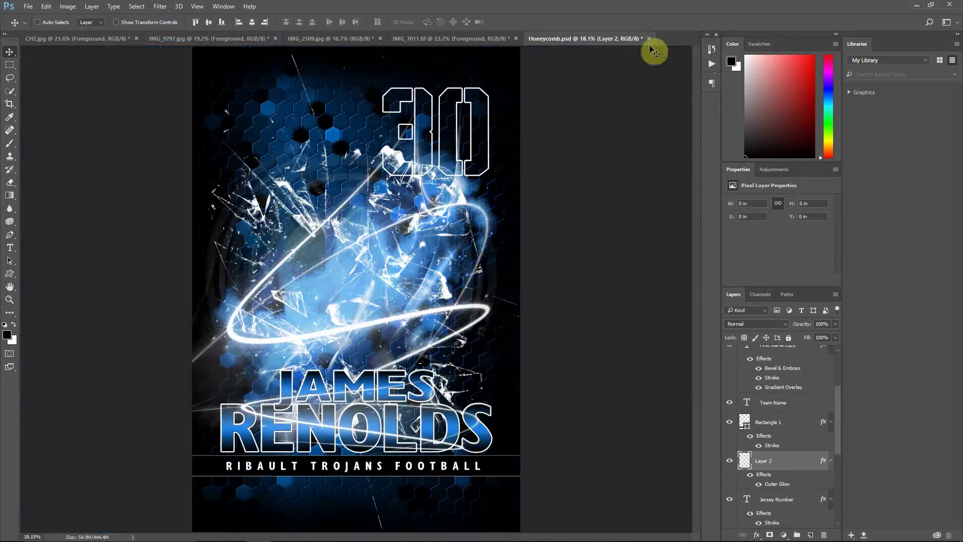
Switch to IMG_2109.jpg and run the EZ Green Screen 5 filter on it
{"action": "left_click", "coordinate": [176, 41]}
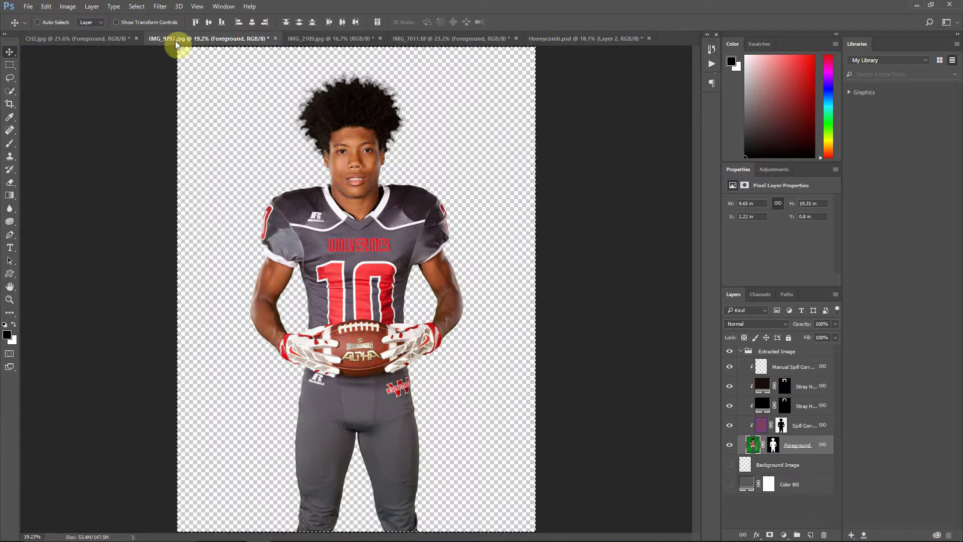
{"action": "left_click", "coordinate": [307, 38]}
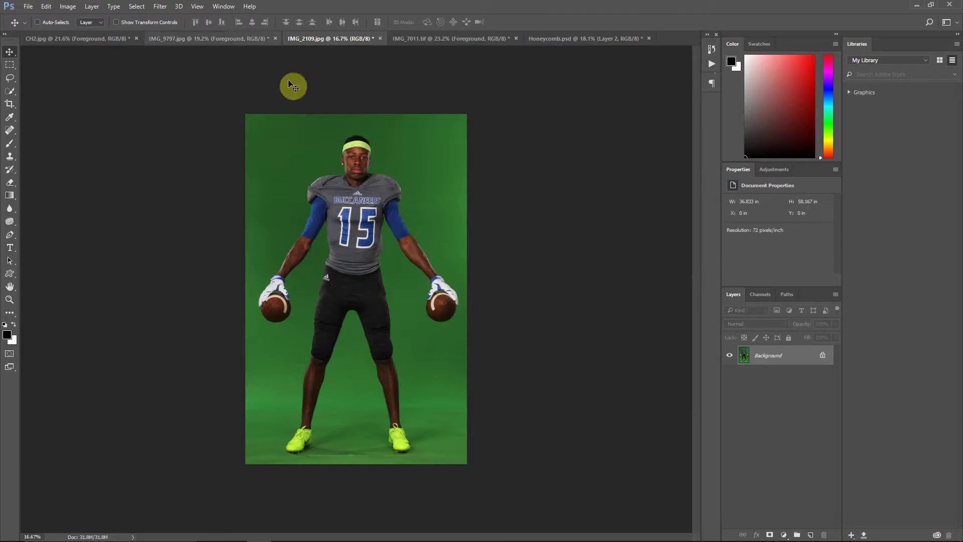
{"action": "left_click", "coordinate": [162, 8]}
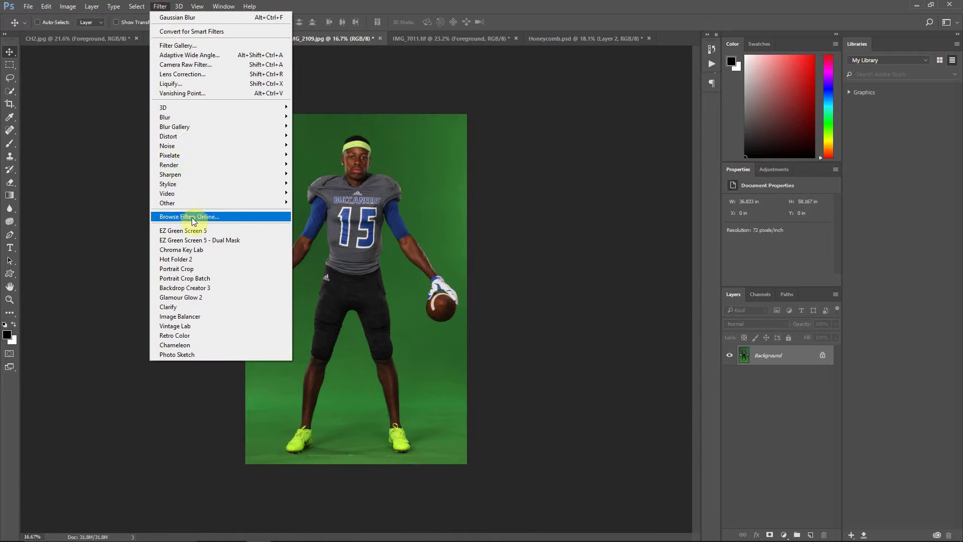
{"action": "left_click", "coordinate": [204, 230]}
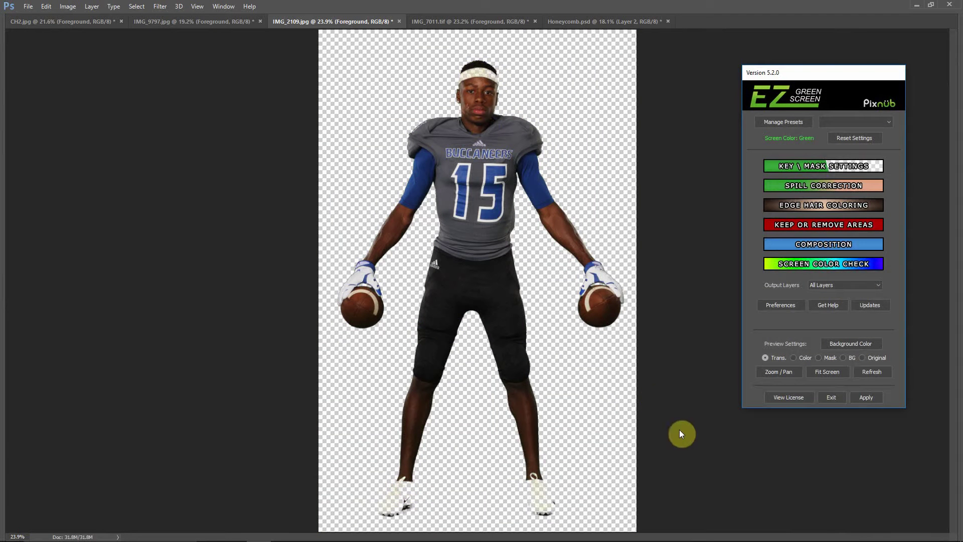
Preview the original image, quick-select both neon shoes and the headband, and add them to the foreground without spill correction
{"action": "left_click", "coordinate": [877, 358]}
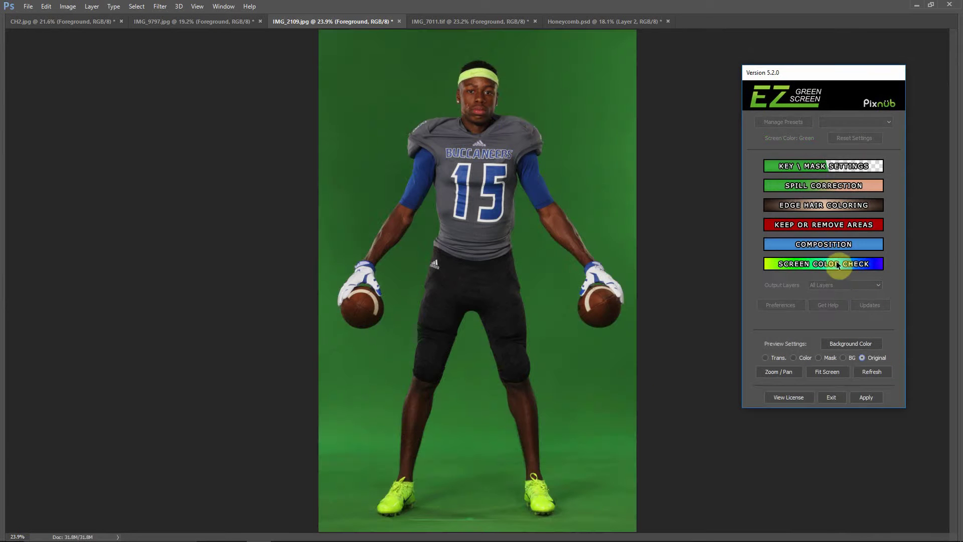
{"action": "left_click", "coordinate": [772, 226]}
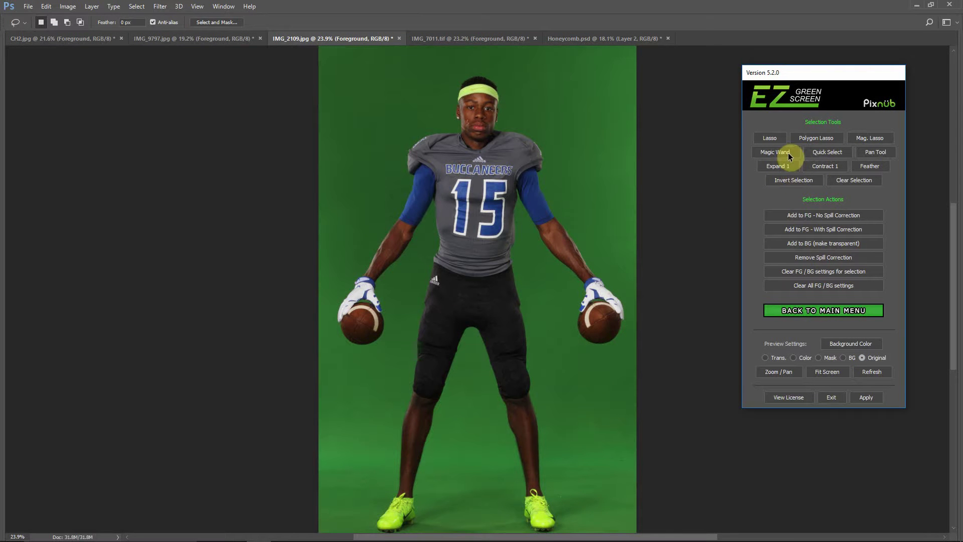
{"action": "left_click", "coordinate": [820, 154]}
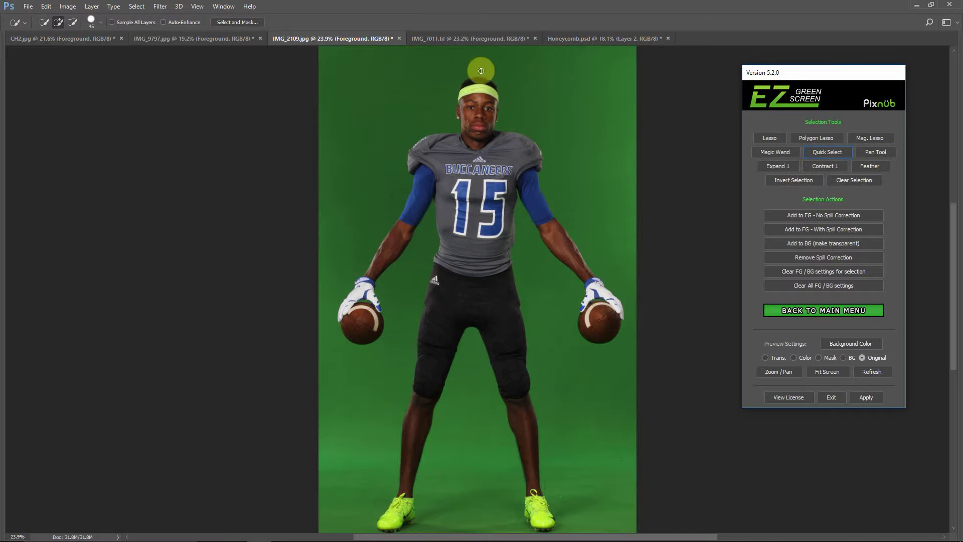
{"action": "mouse_move", "coordinate": [533, 494]}
{"action": "left_mouse_down"}
{"action": "mouse_move", "coordinate": [541, 518]}
{"action": "mouse_move", "coordinate": [529, 515]}
{"action": "mouse_move", "coordinate": [528, 492]}
{"action": "mouse_move", "coordinate": [527, 515]}
{"action": "left_mouse_up"}
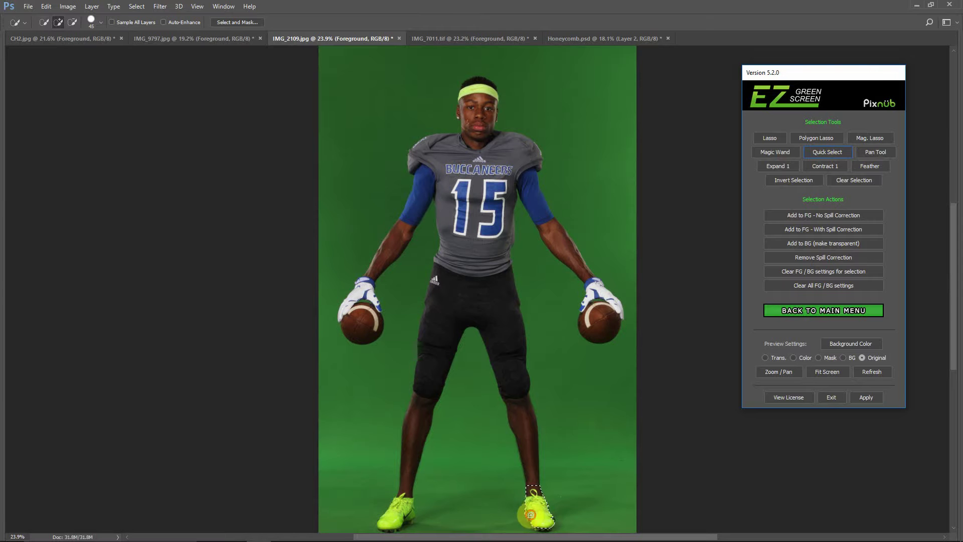
{"action": "mouse_move", "coordinate": [404, 494]}
{"action": "left_mouse_down"}
{"action": "mouse_move", "coordinate": [389, 521]}
{"action": "mouse_move", "coordinate": [409, 517]}
{"action": "mouse_move", "coordinate": [402, 491]}
{"action": "left_mouse_up"}
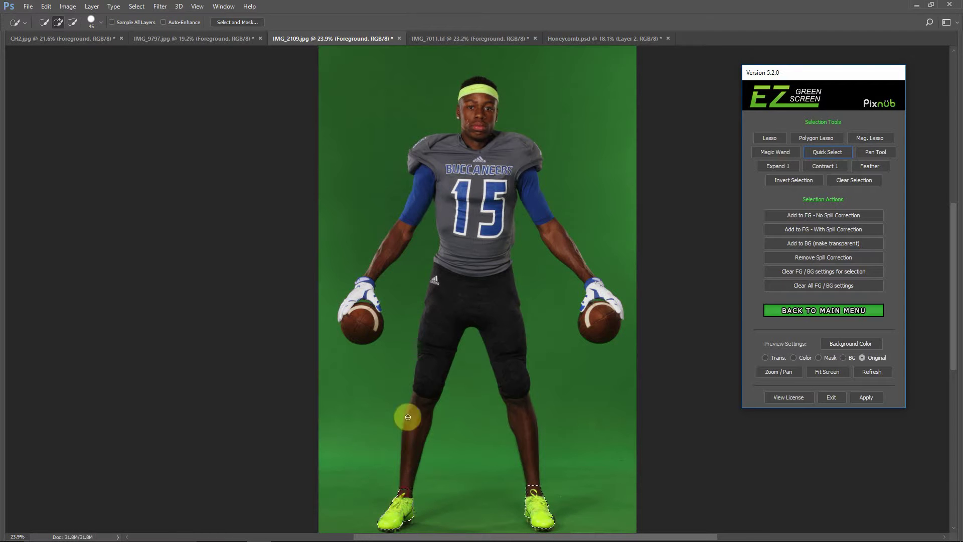
{"action": "mouse_move", "coordinate": [472, 93]}
{"action": "left_mouse_down"}
{"action": "mouse_move", "coordinate": [480, 90]}
{"action": "mouse_move", "coordinate": [463, 100]}
{"action": "left_mouse_up"}
{"action": "left_click", "coordinate": [828, 219]}
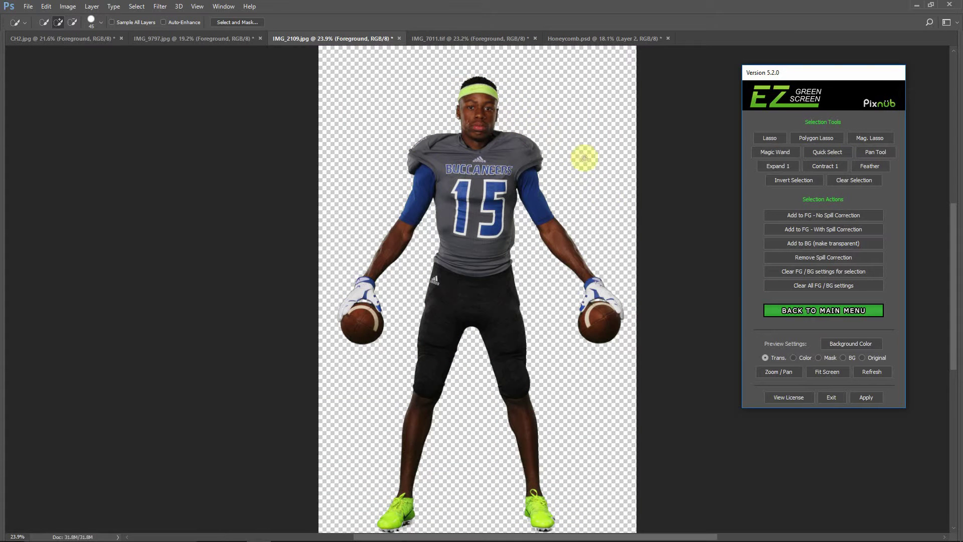
Lasso the area around the headband's logo and upper edge and add it to the foreground without spill correction
{"action": "key", "text": "ctrl+plus"}
{"action": "key", "text": "ctrl+plus"}
{"action": "key", "text": "ctrl+plus"}
{"action": "scroll", "coordinate": [602, 235], "scroll_direction": "up", "scroll_amount": 5}
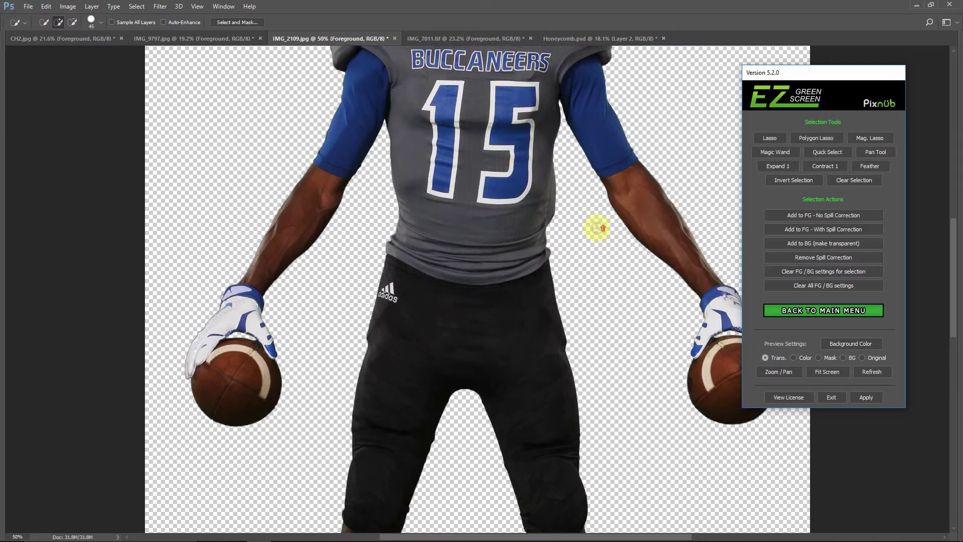
{"action": "scroll", "coordinate": [607, 274], "scroll_direction": "up", "scroll_amount": 1}
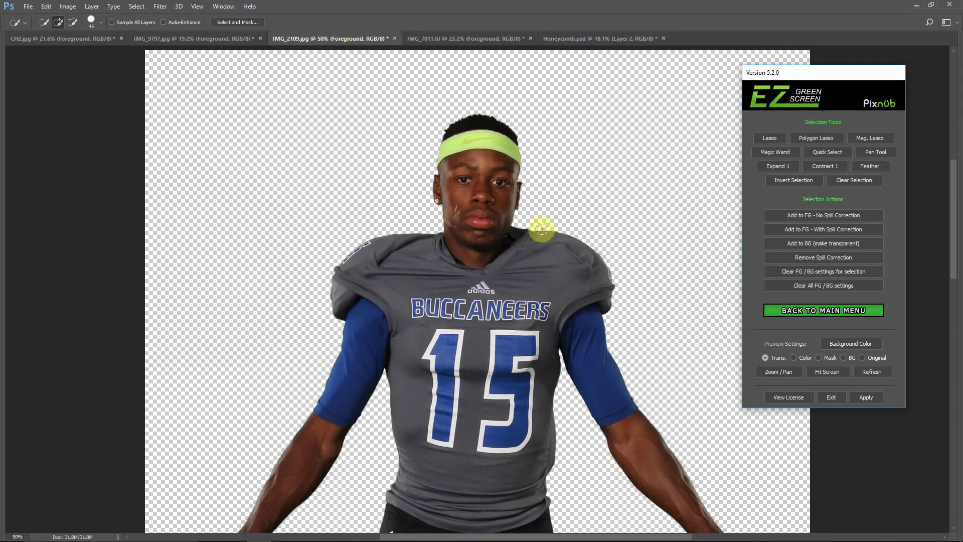
{"action": "key", "text": "ctrl+plus"}
{"action": "key", "text": "ctrl+plus"}
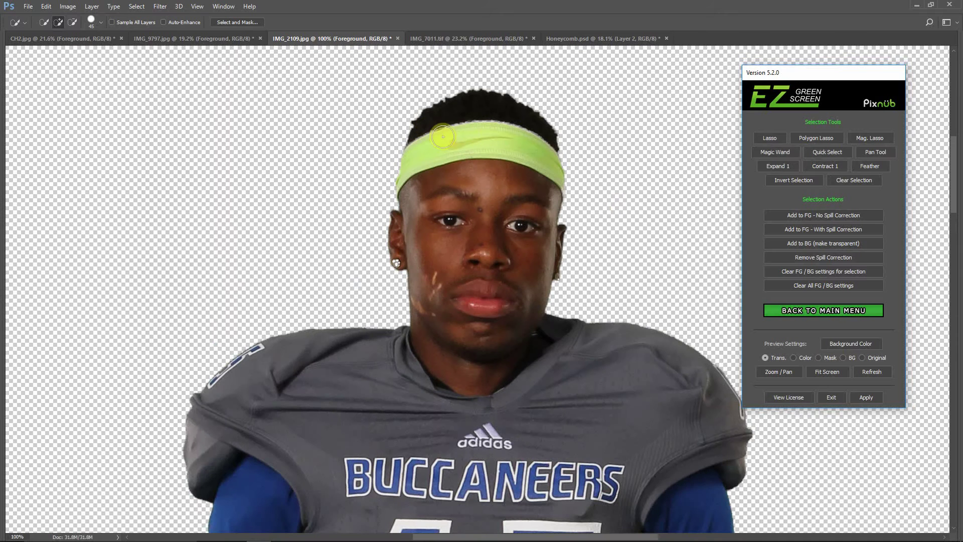
{"action": "left_click", "coordinate": [774, 139]}
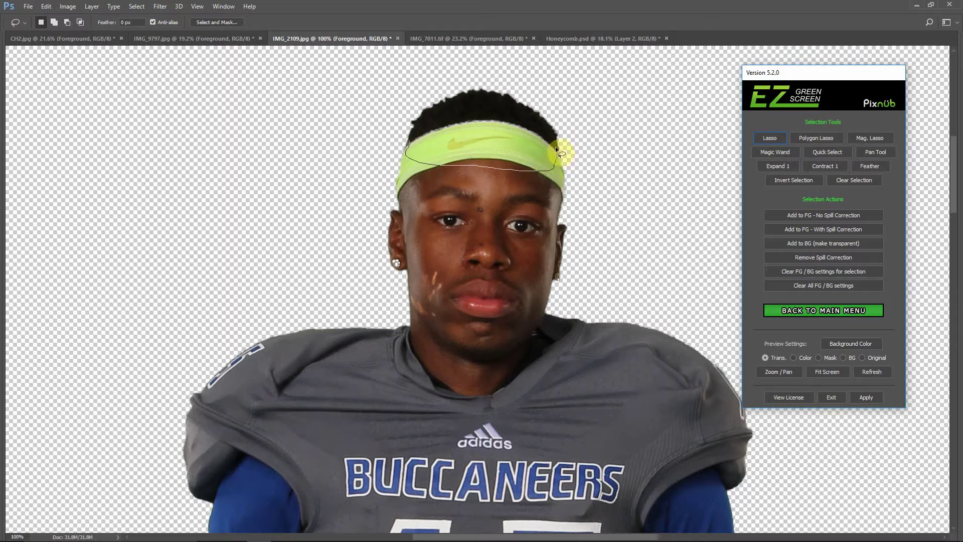
{"action": "left_click_drag", "start_coordinate": [428, 120], "coordinate": [429, 121]}
{"action": "left_click", "coordinate": [858, 217]}
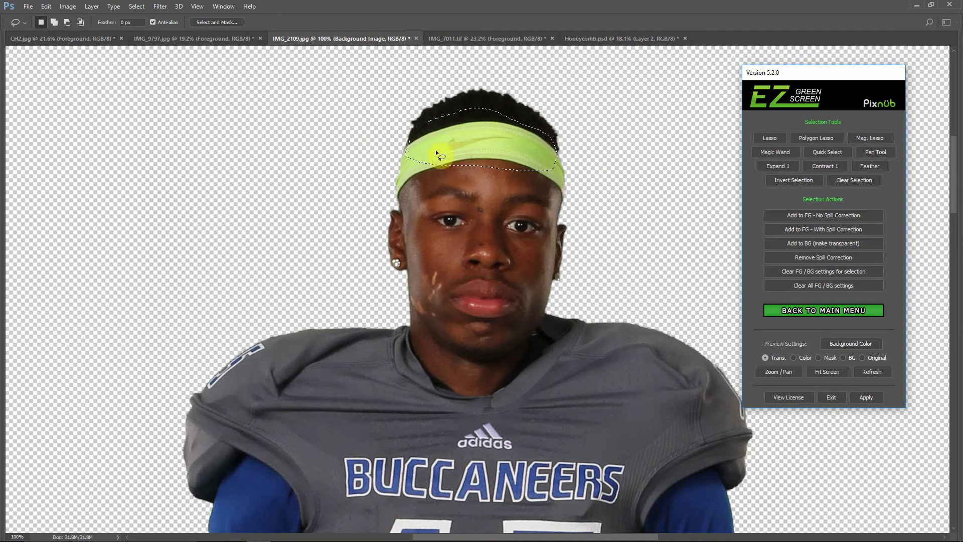
Examine the extracted player at 100% from headband to shoes, checking the restored neon areas and the cut-out edges
{"action": "scroll", "coordinate": [520, 239], "scroll_direction": "down", "scroll_amount": 8}
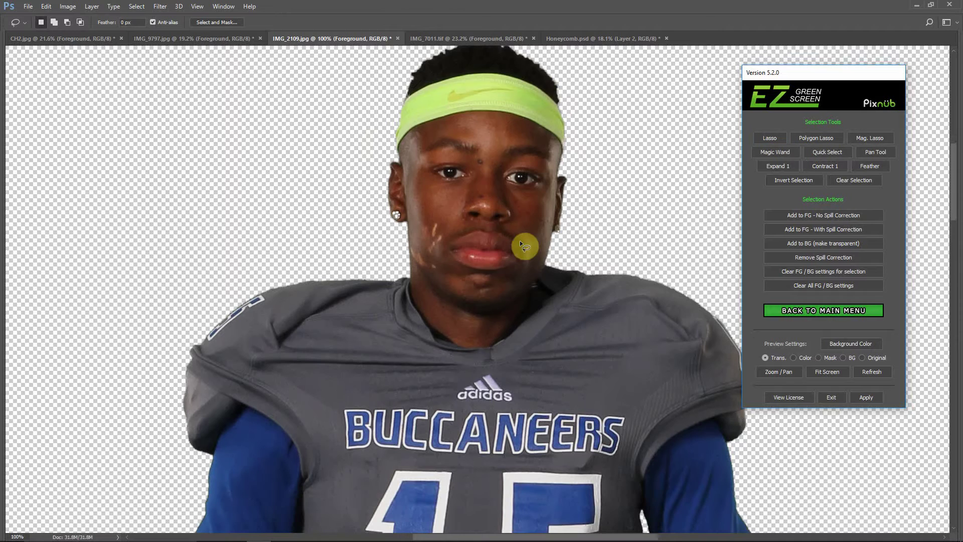
{"action": "scroll", "coordinate": [527, 253], "scroll_direction": "down", "scroll_amount": 3}
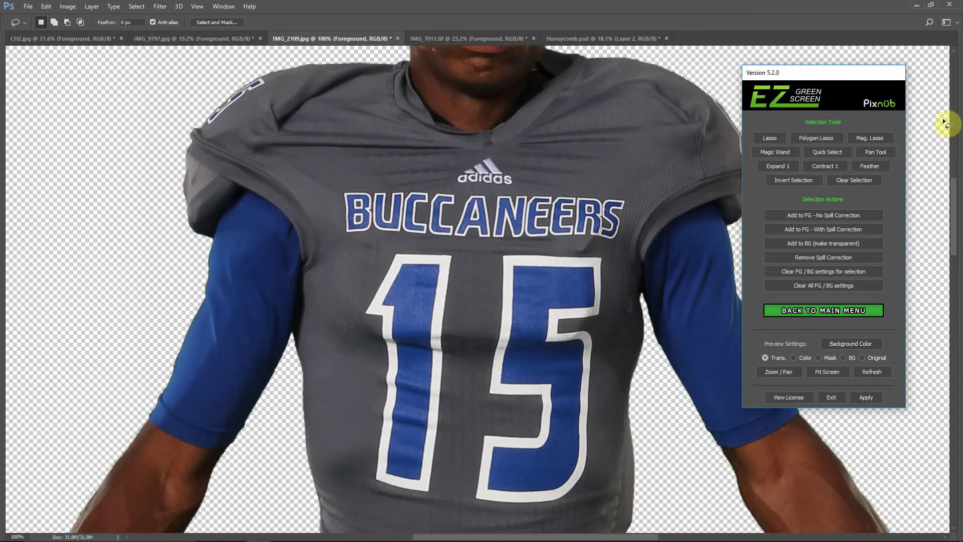
{"action": "left_click_drag", "start_coordinate": [953, 188], "coordinate": [954, 375]}
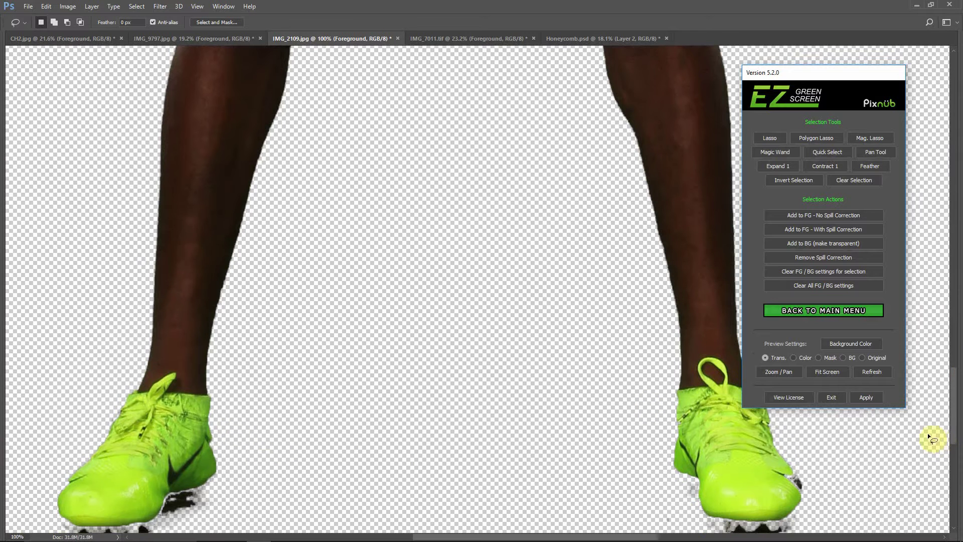
{"action": "left_click_drag", "start_coordinate": [955, 411], "coordinate": [956, 410]}
{"action": "left_click_drag", "start_coordinate": [955, 420], "coordinate": [949, 211]}
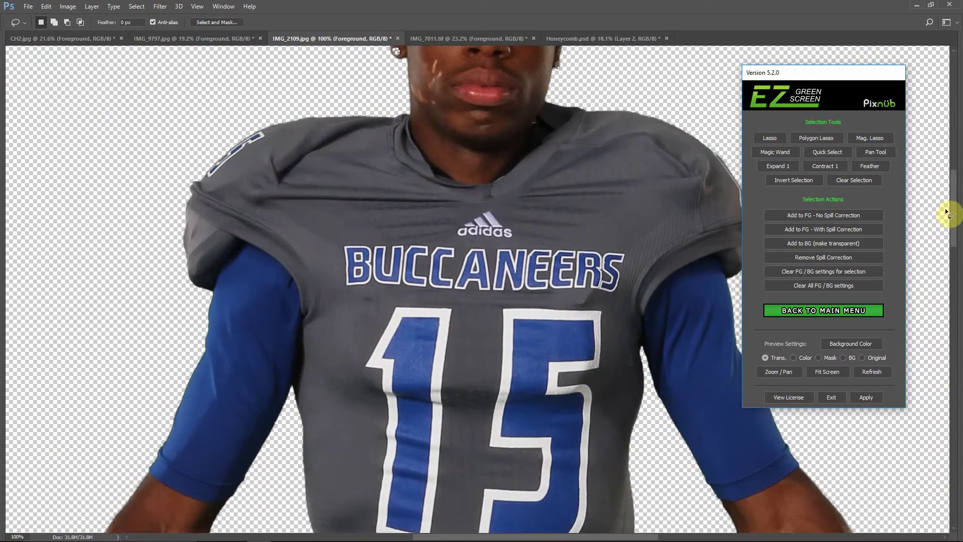
{"action": "scroll", "coordinate": [293, 323], "scroll_direction": "up", "scroll_amount": 5}
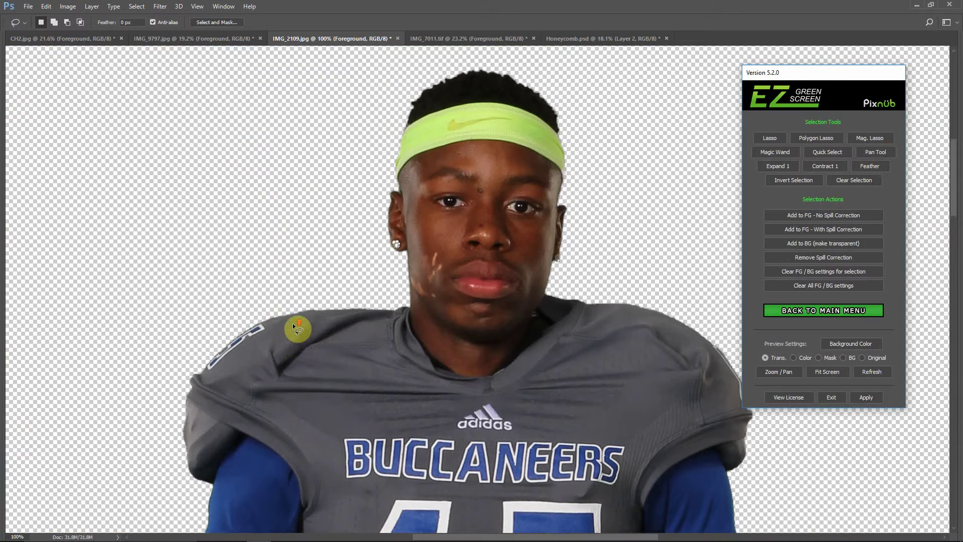
Fit the whole player in view and apply the green screen extraction to IMG_2109.jpg
{"action": "key", "text": "ctrl+minus"}
{"action": "key", "text": "ctrl+0"}
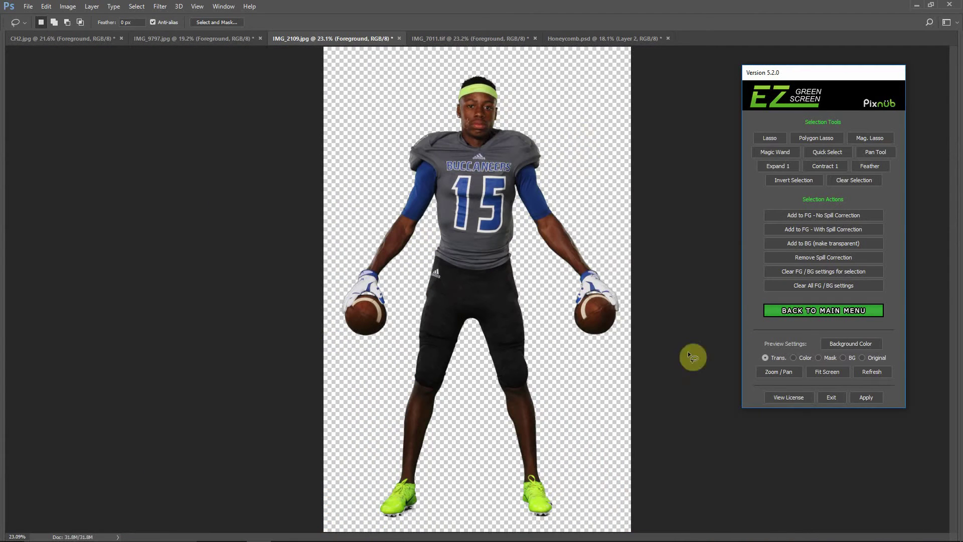
{"action": "left_click", "coordinate": [864, 398]}
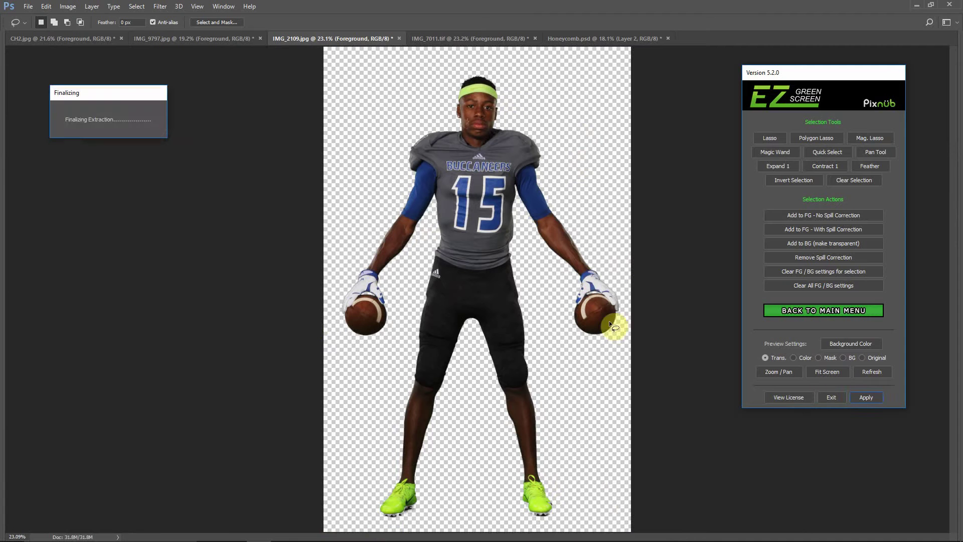